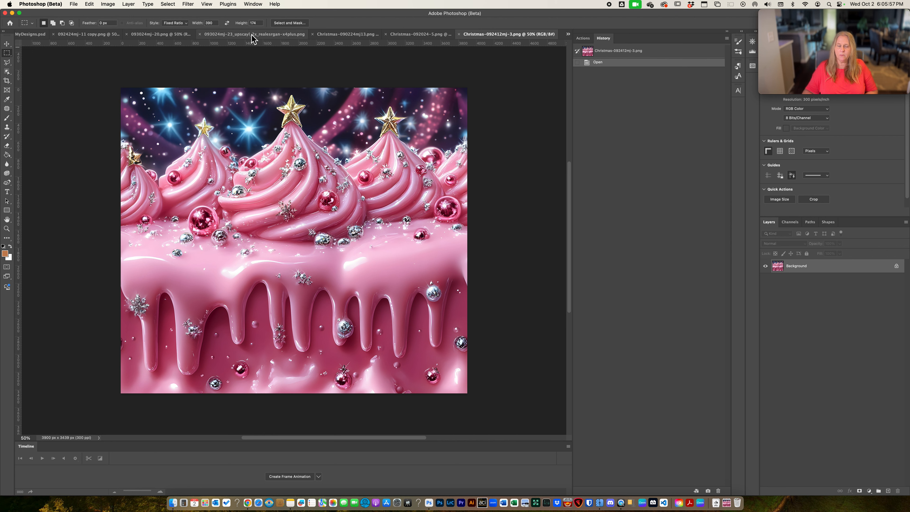
Copy the full-width upper part of the image with a 390:174 fixed-ratio selection into a new 3900 × 1740 px document.
{"action": "left_click_drag", "start_coordinate": [119, 84], "coordinate": [548, 260]}
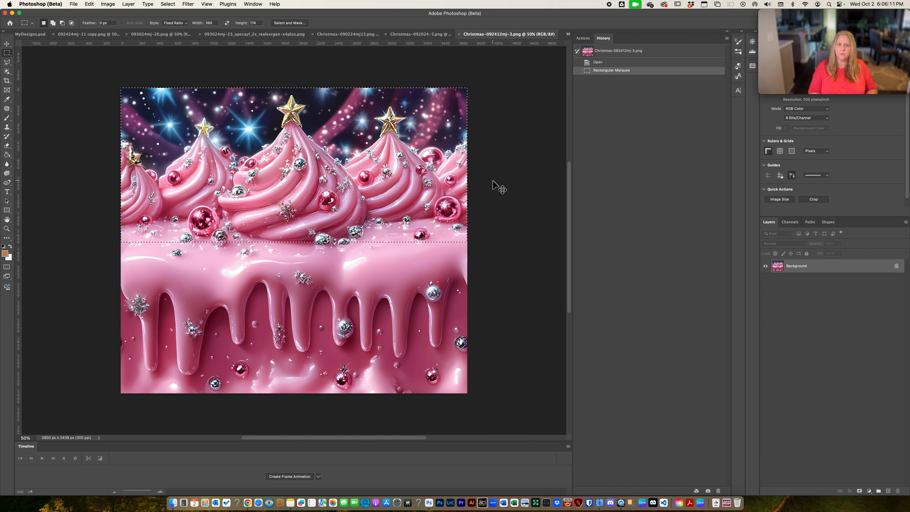
{"action": "key", "text": "super+n"}
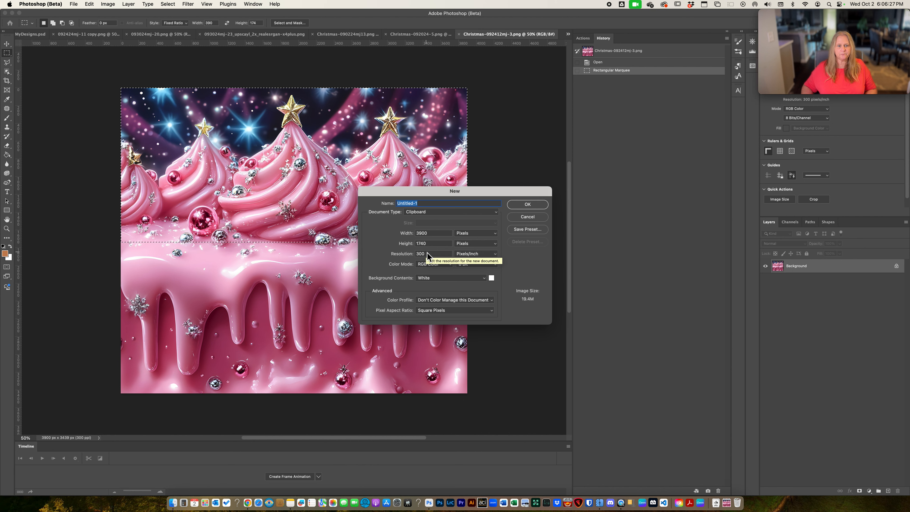
{"action": "key", "text": "Return"}
{"action": "key", "text": "cmd+v"}
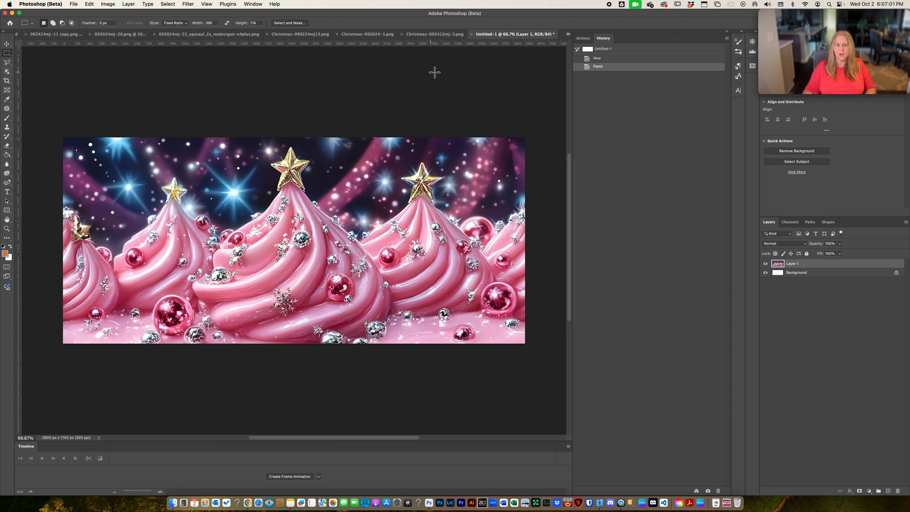
In Christmas-092412mj-3.png, place a horizontal guide along the selection's lower edge and clear the selection.
{"action": "left_click", "coordinate": [438, 37]}
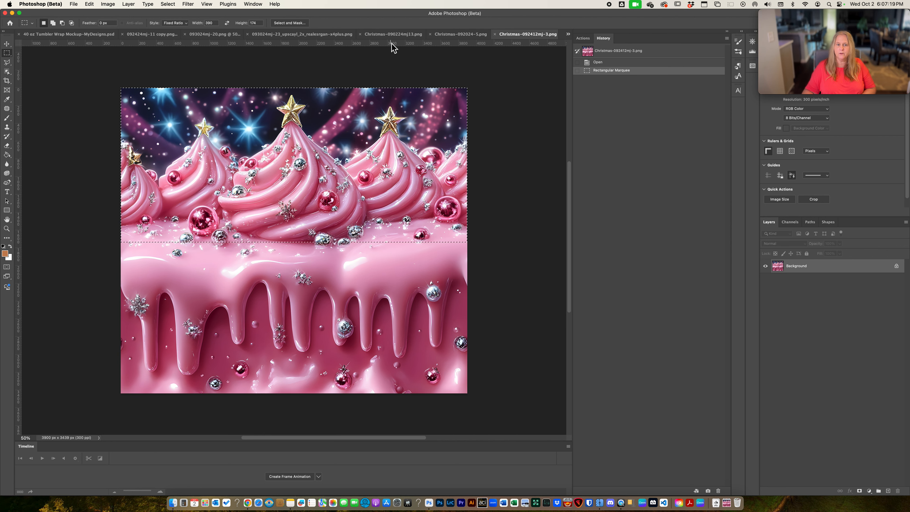
{"action": "left_click_drag", "start_coordinate": [391, 44], "coordinate": [416, 242]}
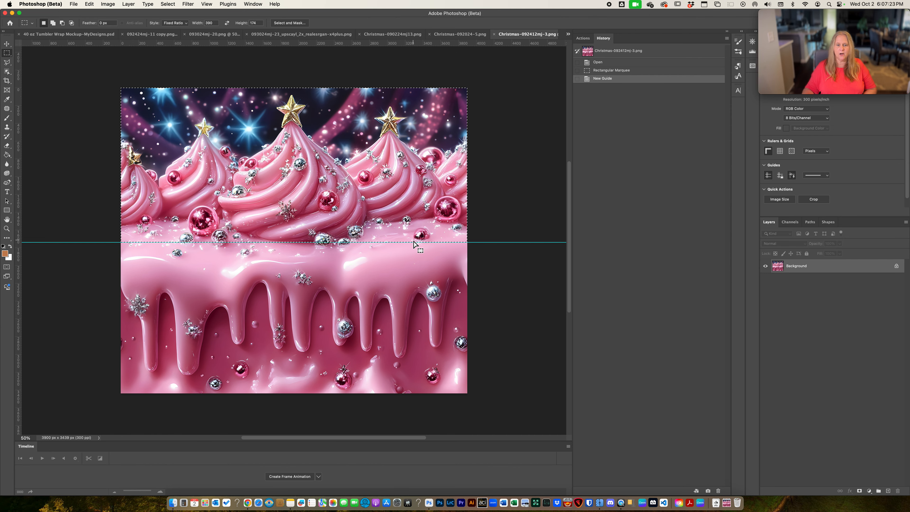
{"action": "key", "text": "super+d"}
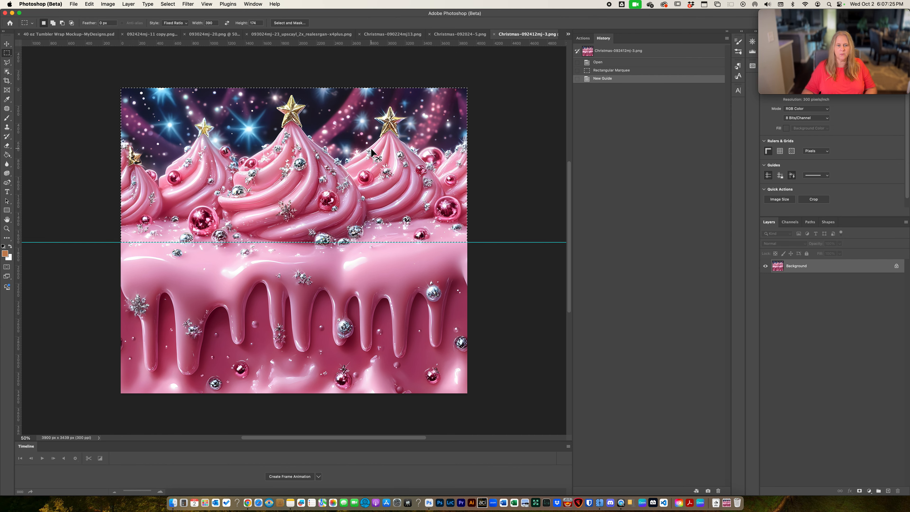
Set the marquee's fixed ratio to 315:111 and select a full-width strip of the drips directly below the guide.
{"action": "left_click", "coordinate": [210, 23]}
{"action": "type", "text": "315"}
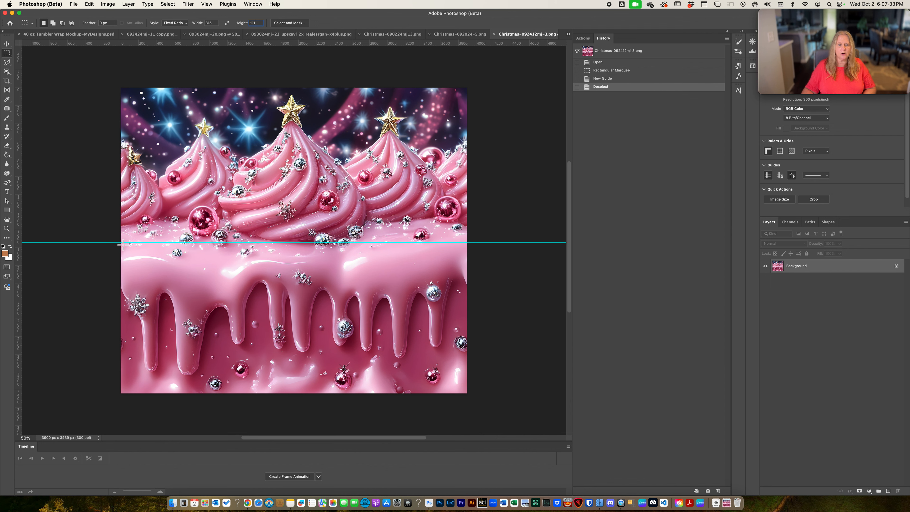
{"action": "left_click_drag", "start_coordinate": [123, 243], "coordinate": [489, 418]}
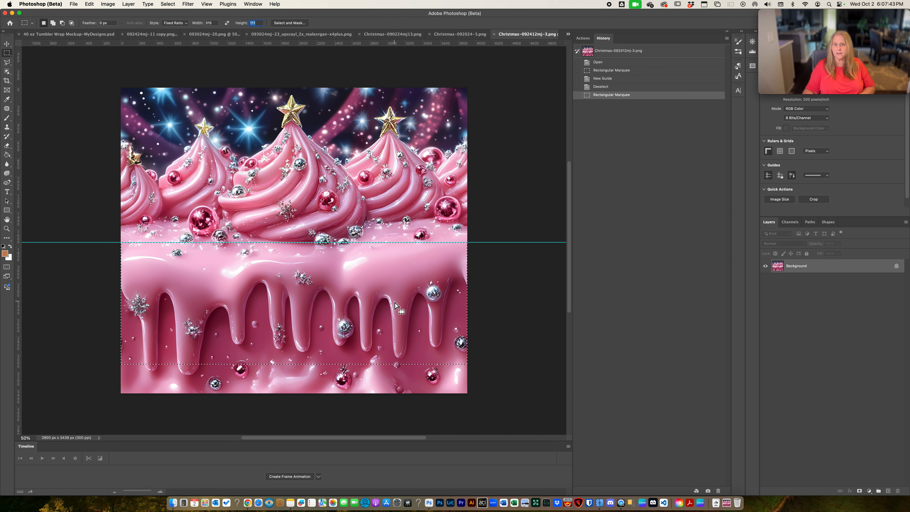
{"action": "left_click", "coordinate": [252, 4]}
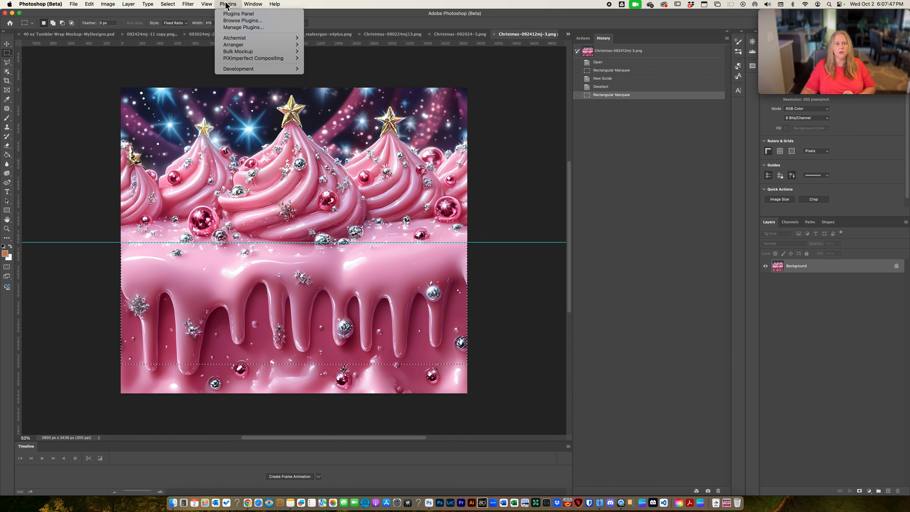
{"action": "mouse_move", "coordinate": [208, 5]}
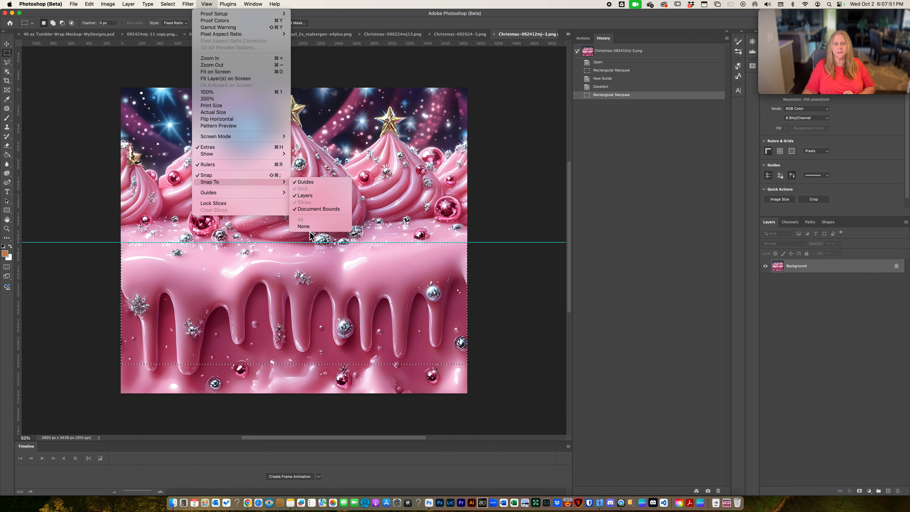
{"action": "left_click", "coordinate": [209, 5]}
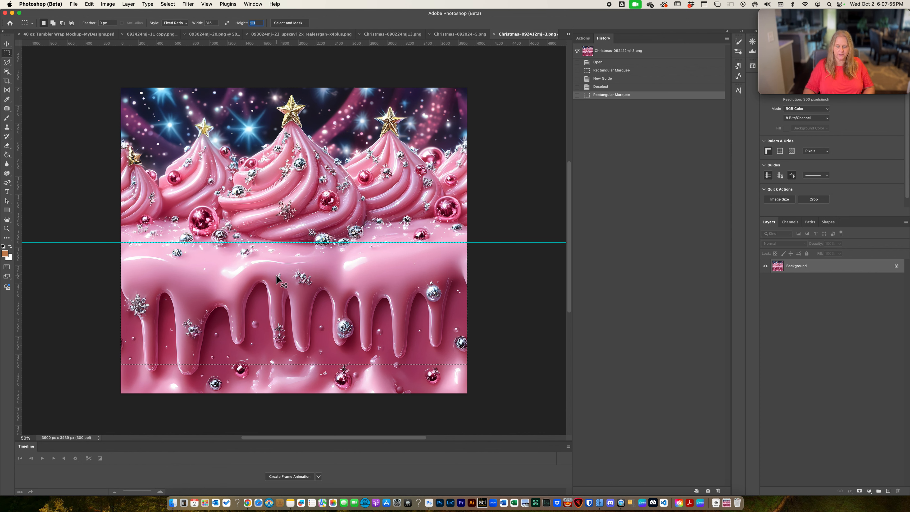
Create a new document 3900 px wide and 1110 px high at 300 pixels/inch with a white background.
{"action": "key", "text": "super+n"}
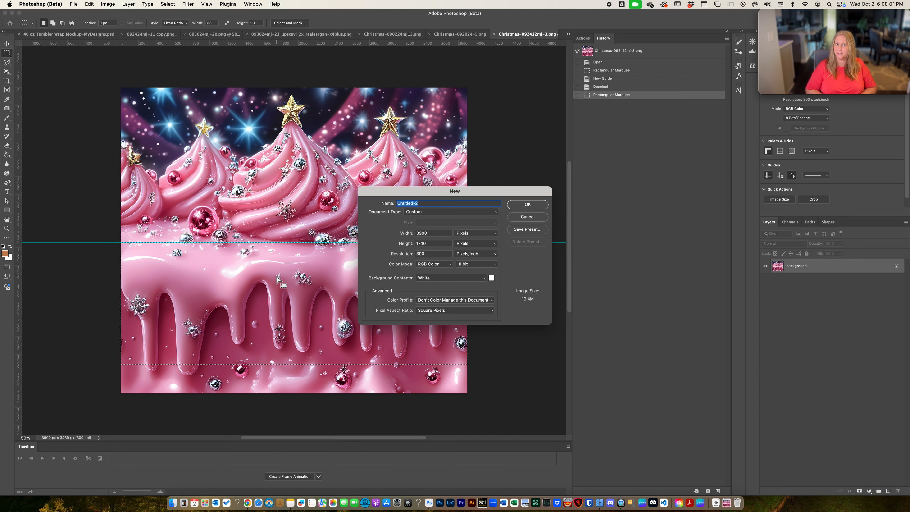
{"action": "key", "text": "Tab"}
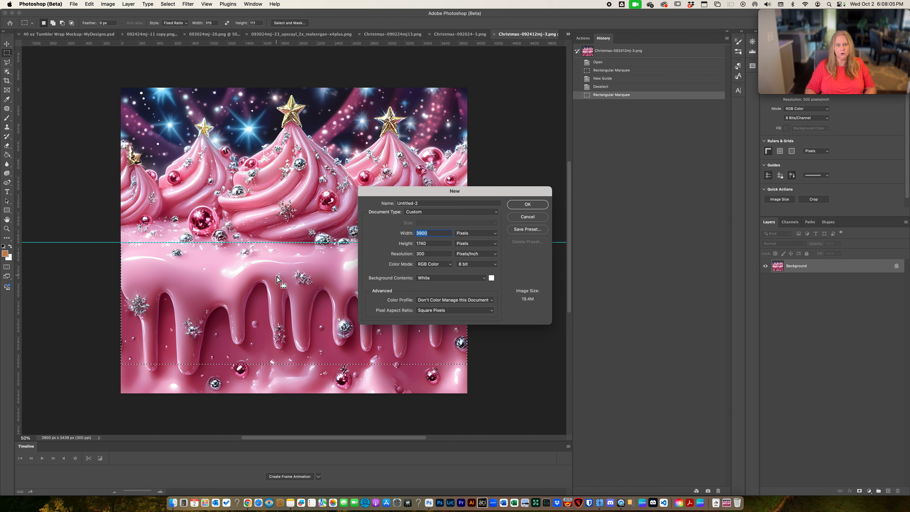
{"action": "key", "text": "Tab"}
{"action": "type", "text": "111"}
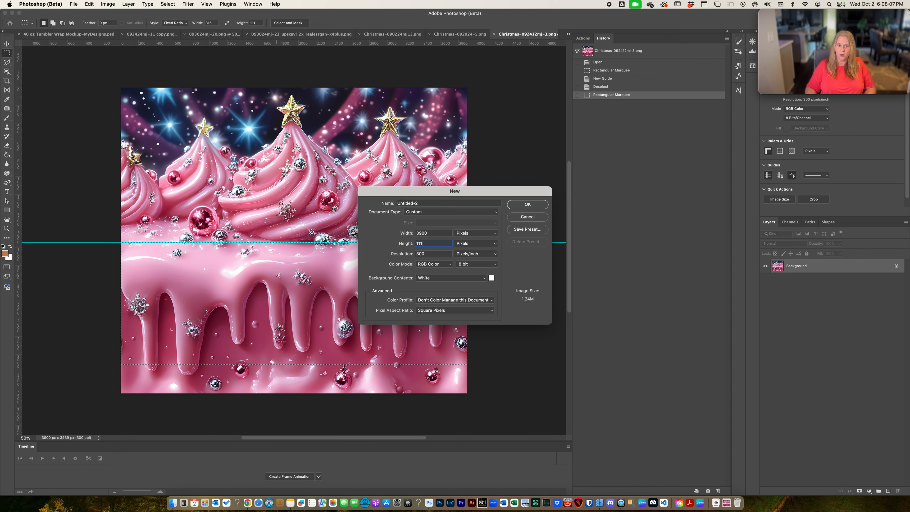
{"action": "type", "text": "0"}
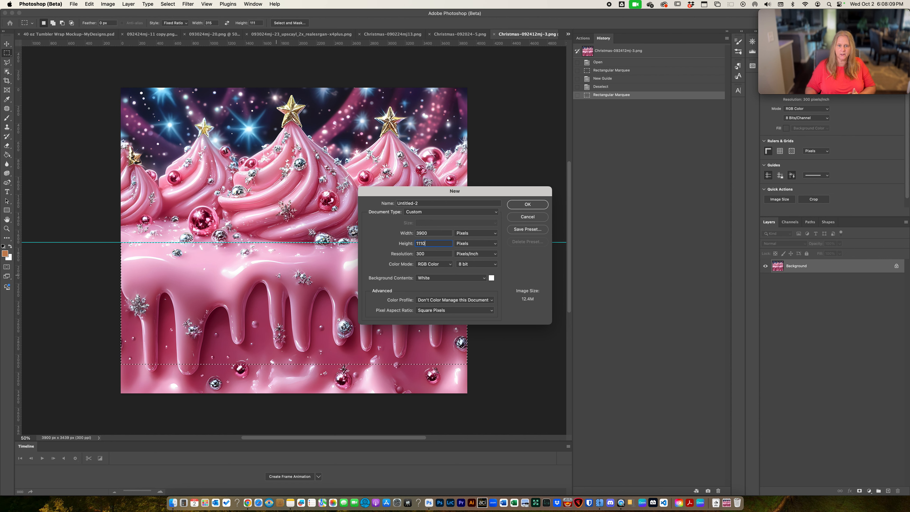
{"action": "key", "text": "Return"}
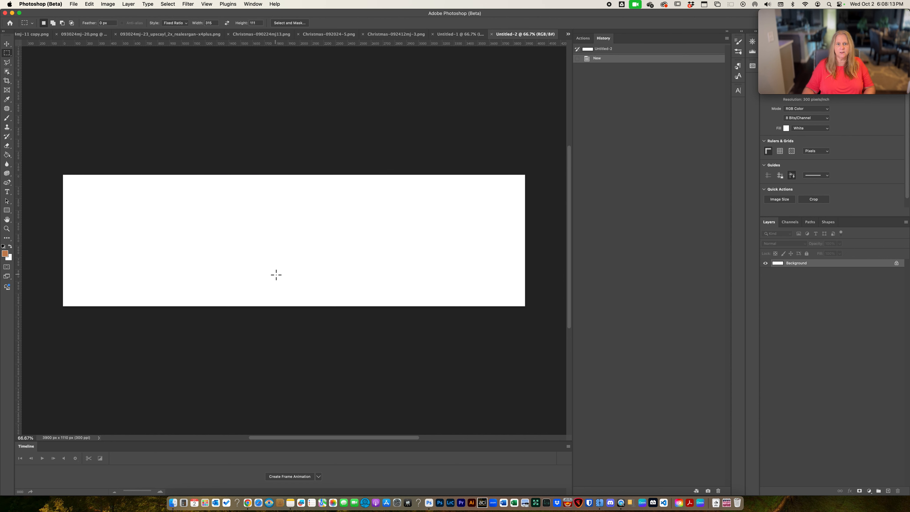
Paste the copied drip strip into the blank 3900 × 1110 px document and merge it down onto the background.
{"action": "left_click", "coordinate": [444, 34]}
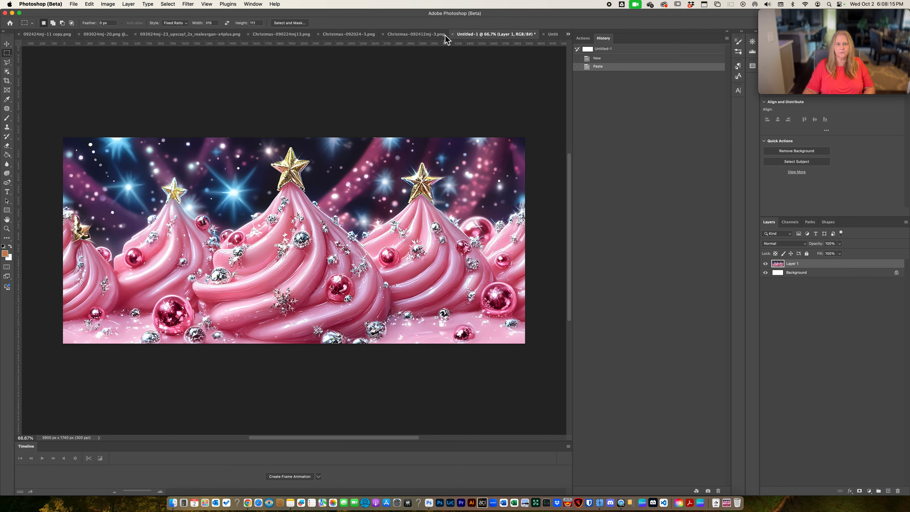
{"action": "left_click", "coordinate": [419, 35]}
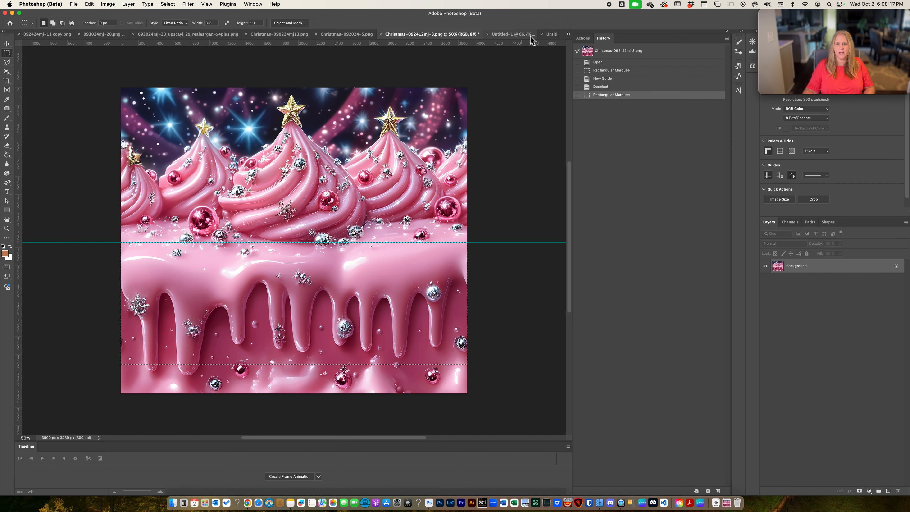
{"action": "left_click", "coordinate": [551, 34]}
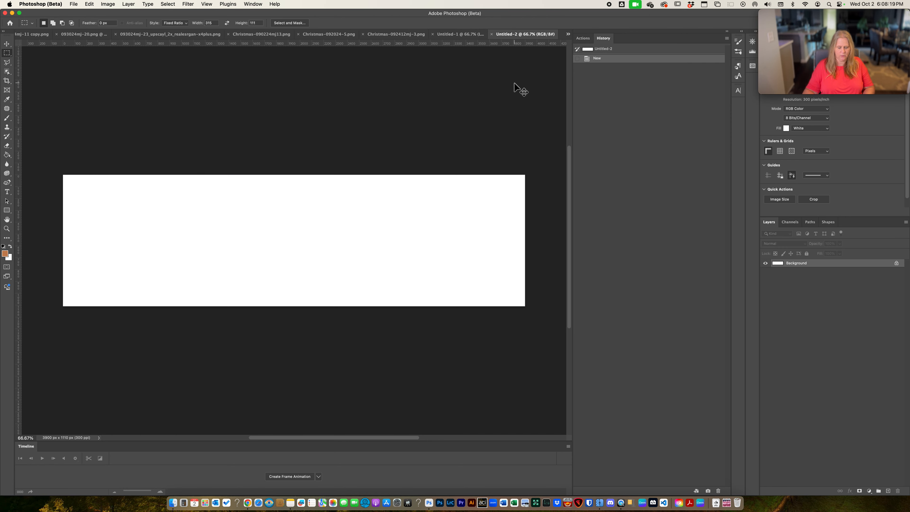
{"action": "key", "text": "super+v"}
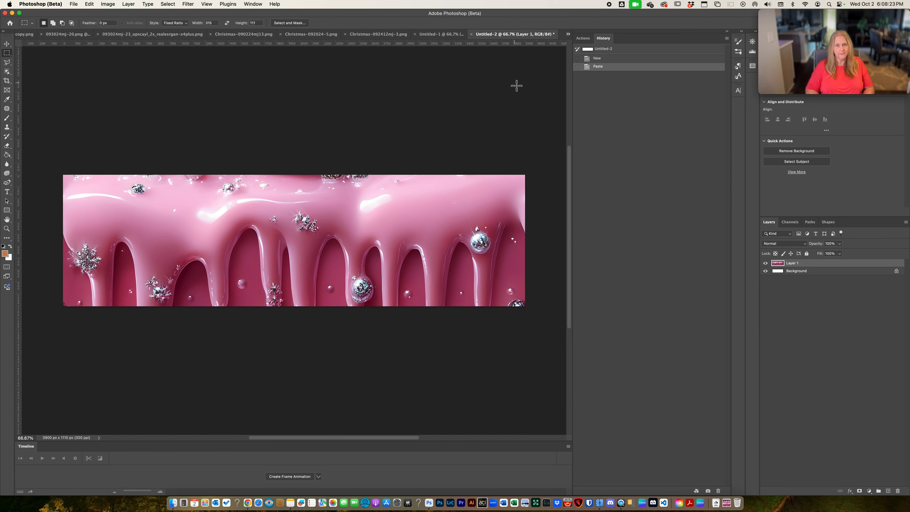
{"action": "key", "text": "super+e"}
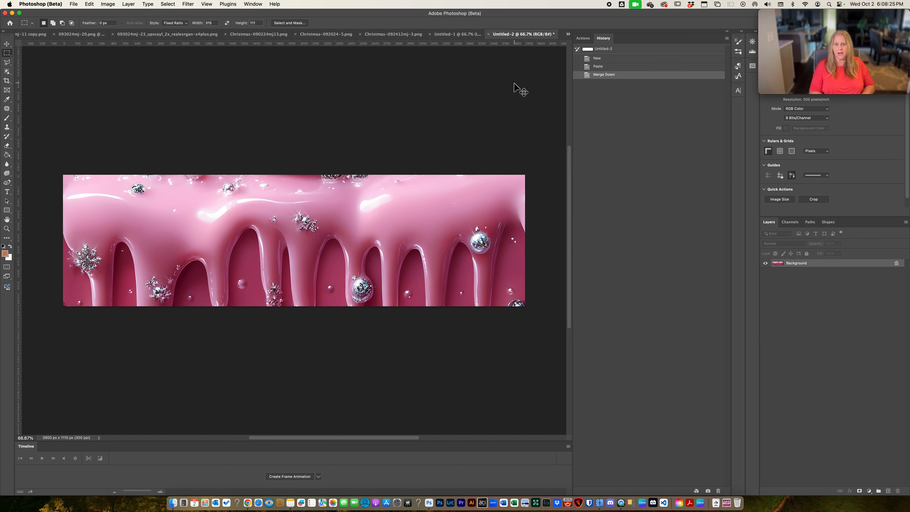
{"action": "key", "text": "super+alt+i"}
{"action": "type", "text": "10."}
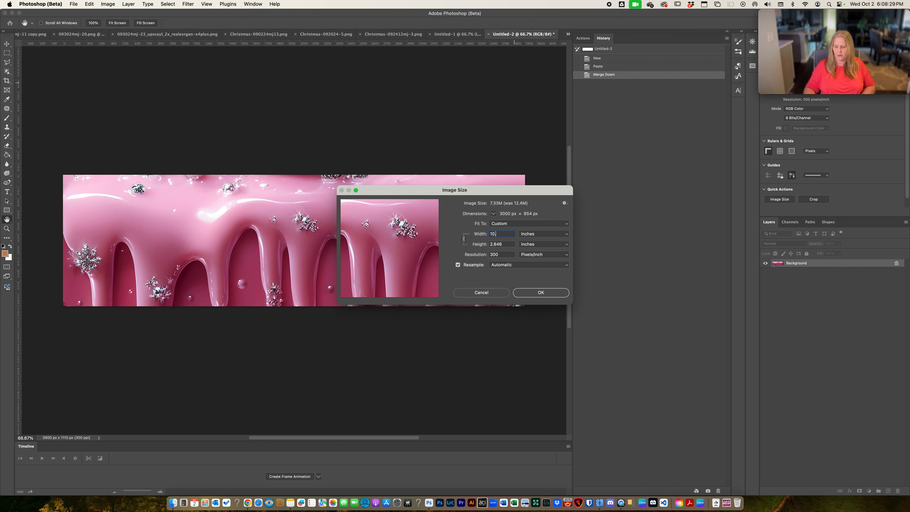
{"action": "type", "text": "5"}
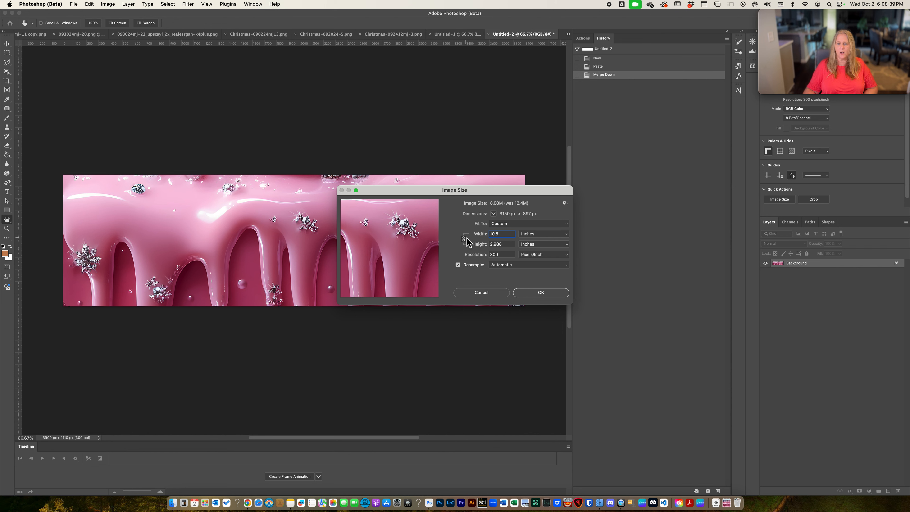
{"action": "key", "text": "super+z"}
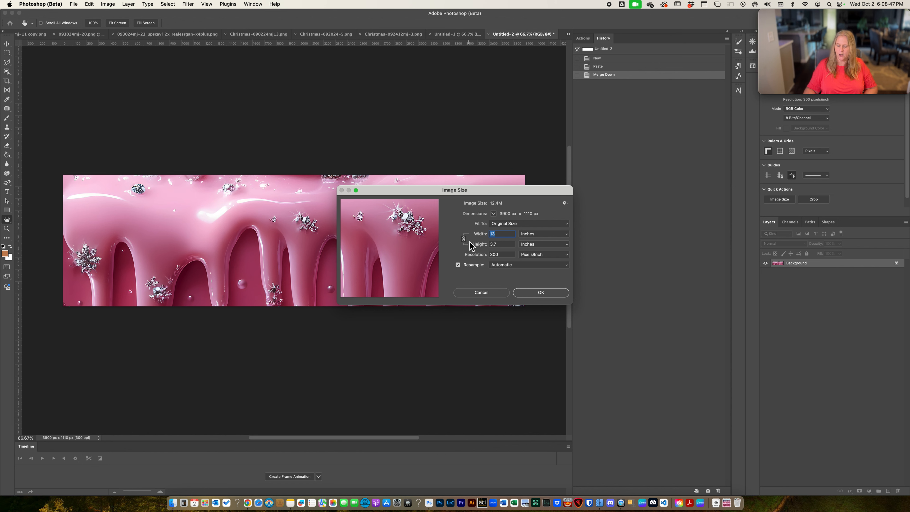
{"action": "type", "text": "10.5"}
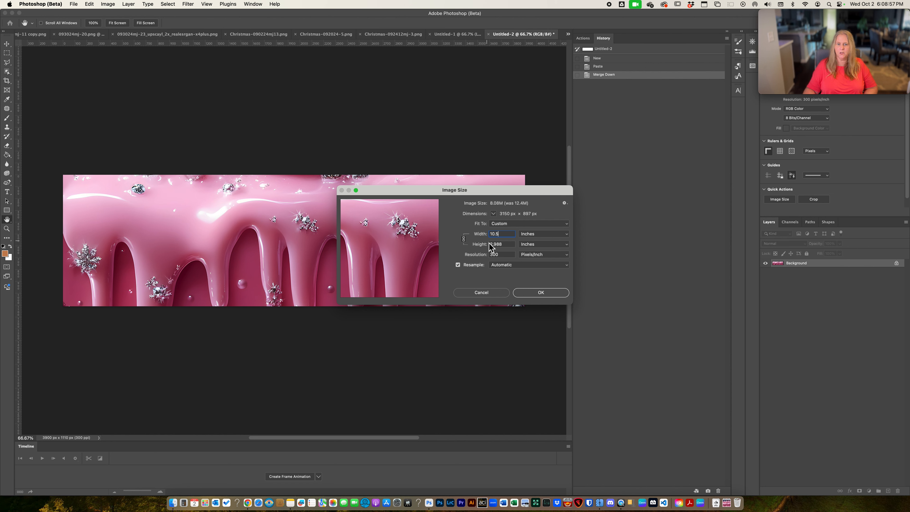
{"action": "left_click", "coordinate": [491, 294]}
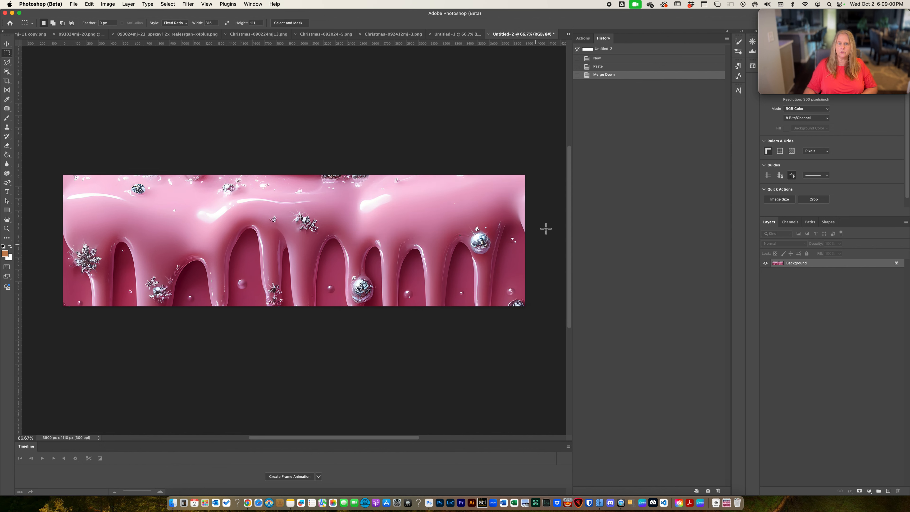
Switch back to Christmas-092412mj-3.png and try to set a different height for another new document.
{"action": "left_click", "coordinate": [391, 36]}
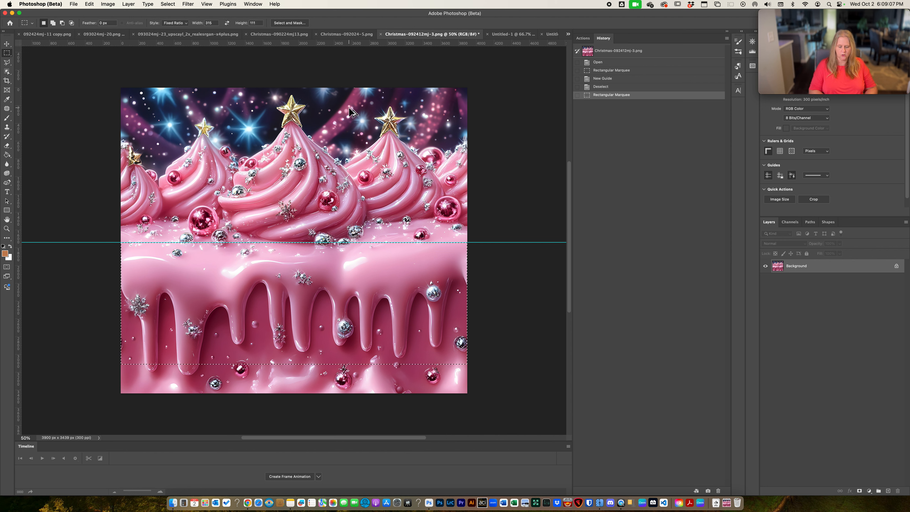
{"action": "key", "text": "super+n"}
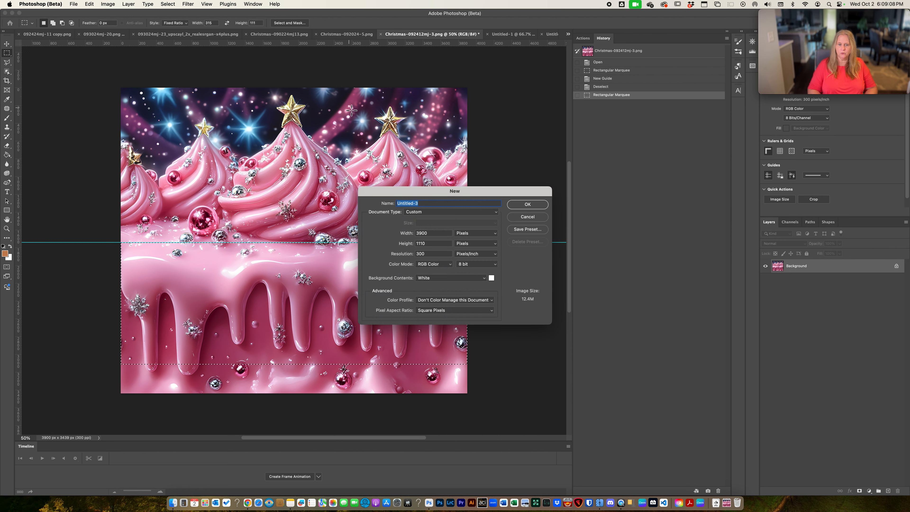
{"action": "double_click", "coordinate": [429, 244]}
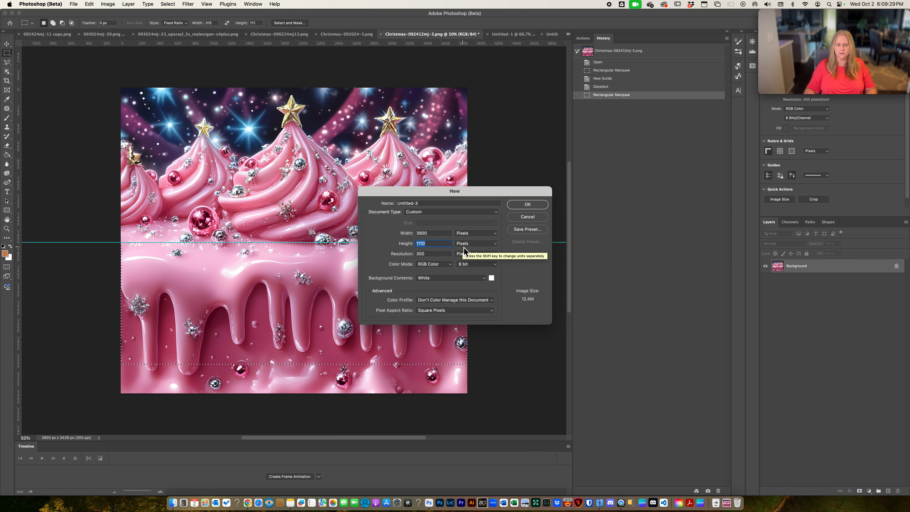
{"action": "key", "text": "Escape"}
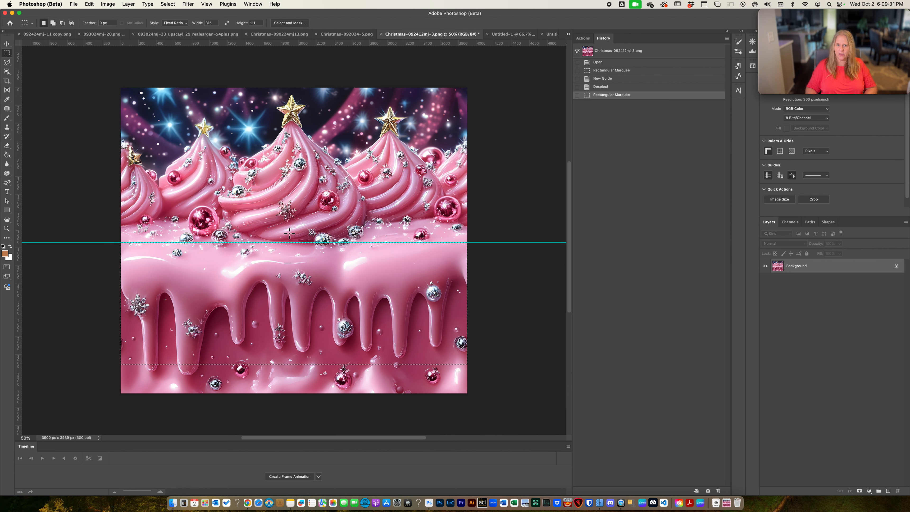
Check the selected strip's size with Free Transform, and create a new 3900 × 1374 px document for it.
{"action": "key", "text": "super+t"}
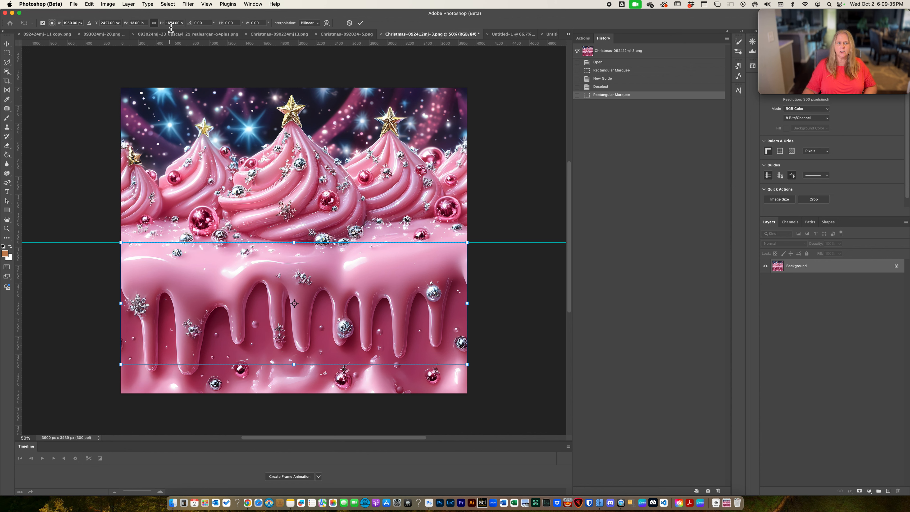
{"action": "key", "text": "Escape"}
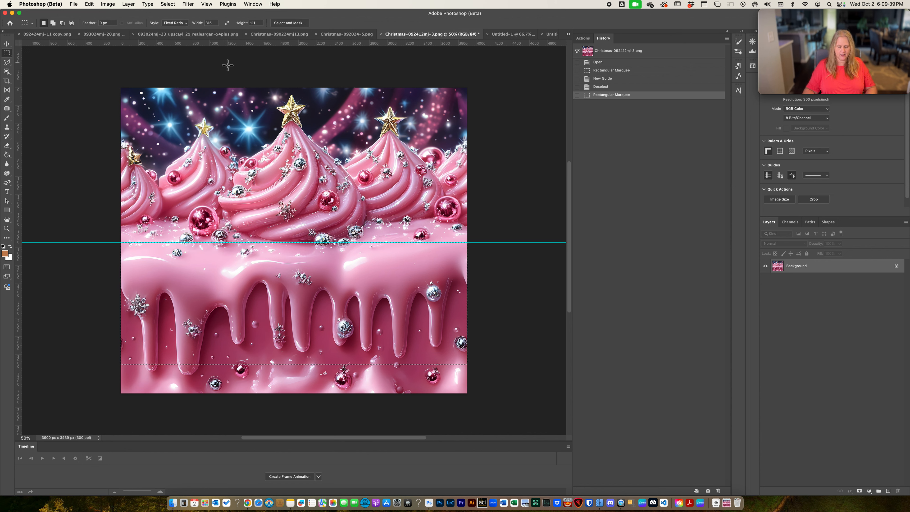
{"action": "key", "text": "super+n"}
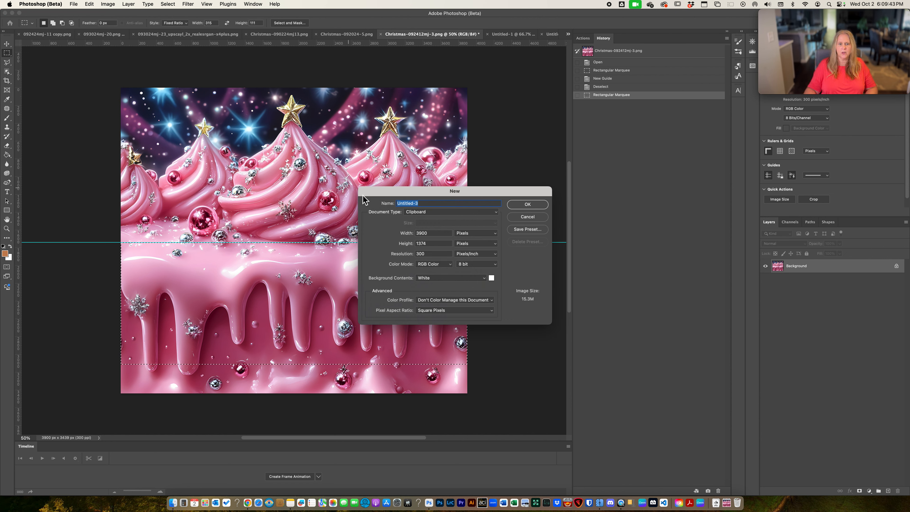
{"action": "double_click", "coordinate": [419, 244]}
{"action": "type", "text": "1374"}
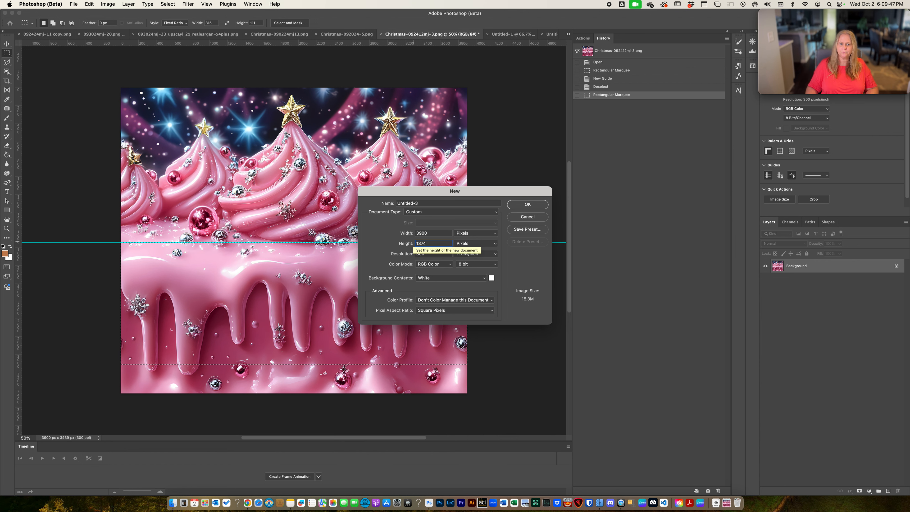
{"action": "key", "text": "Return"}
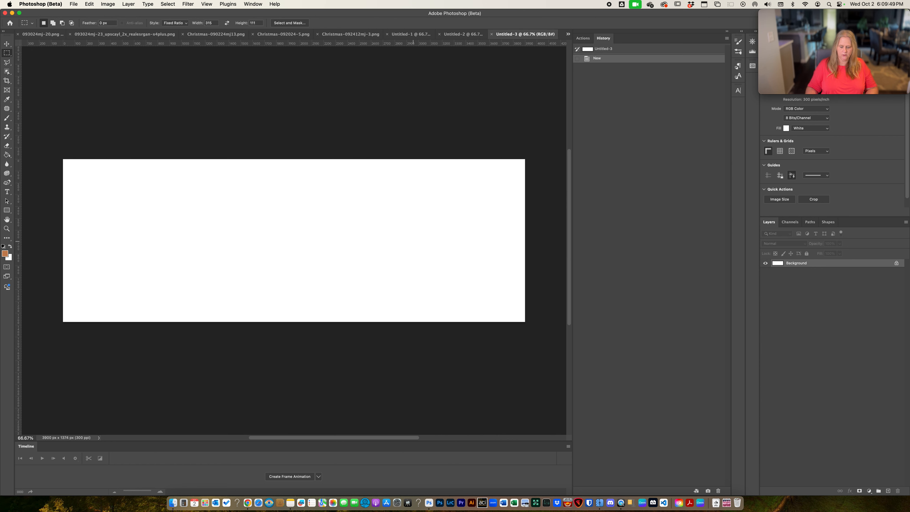
Paste the copied drip strip merged onto the background, and resize the image to 10.5 inches wide.
{"action": "key", "text": "super+v"}
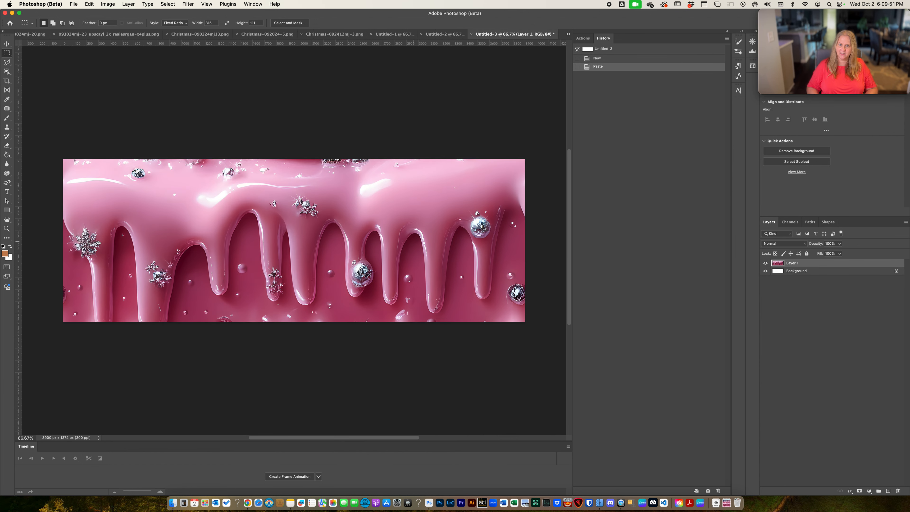
{"action": "key", "text": "super+e"}
{"action": "key", "text": "super+alt+i"}
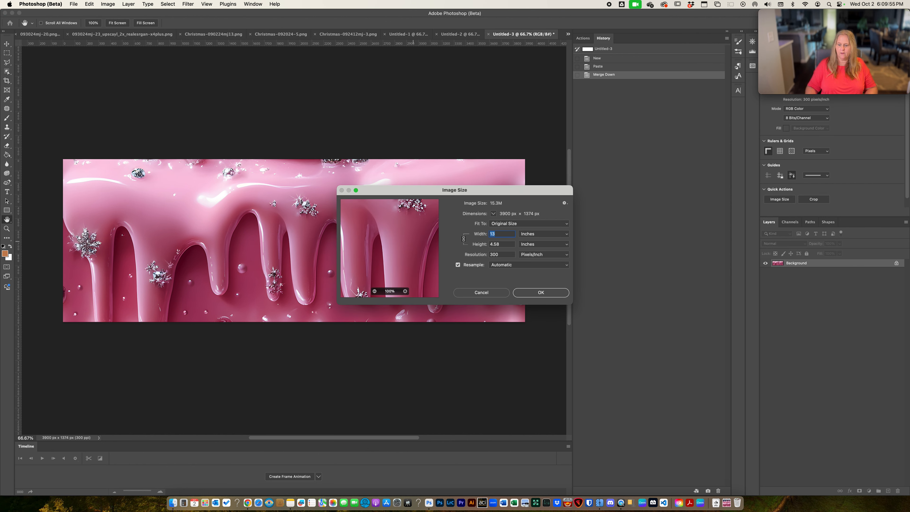
{"action": "type", "text": "10.5"}
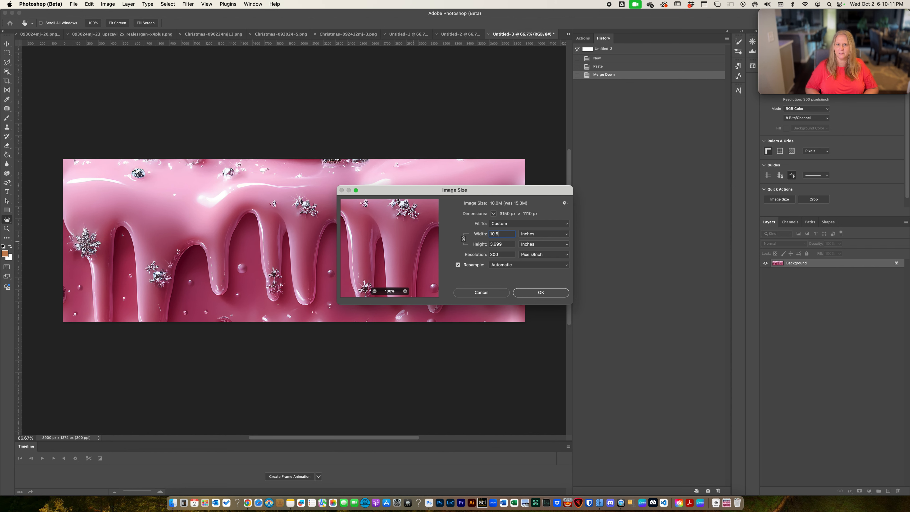
{"action": "key", "text": "Return"}
{"action": "key", "text": "m"}
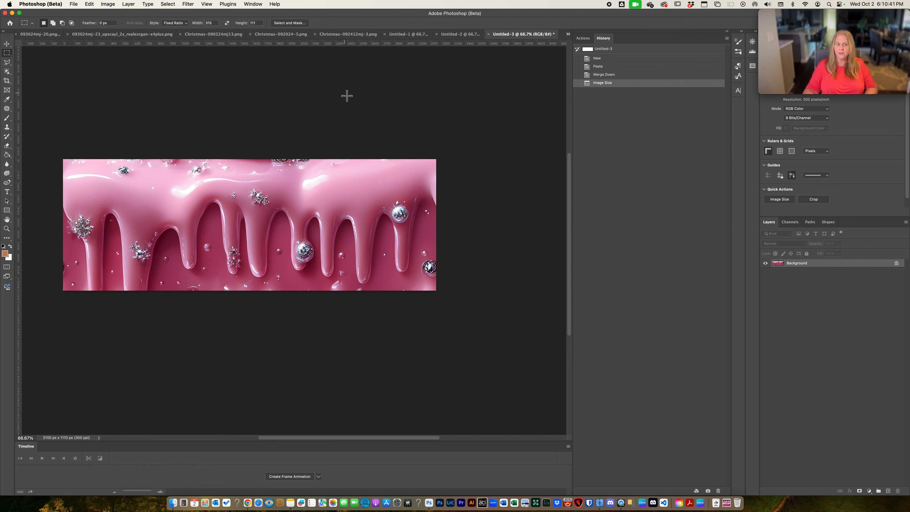
Close Untitled-3, Untitled-2, Christmas-092412mj-3.png and Untitled-1 without saving.
{"action": "key", "text": "super+w"}
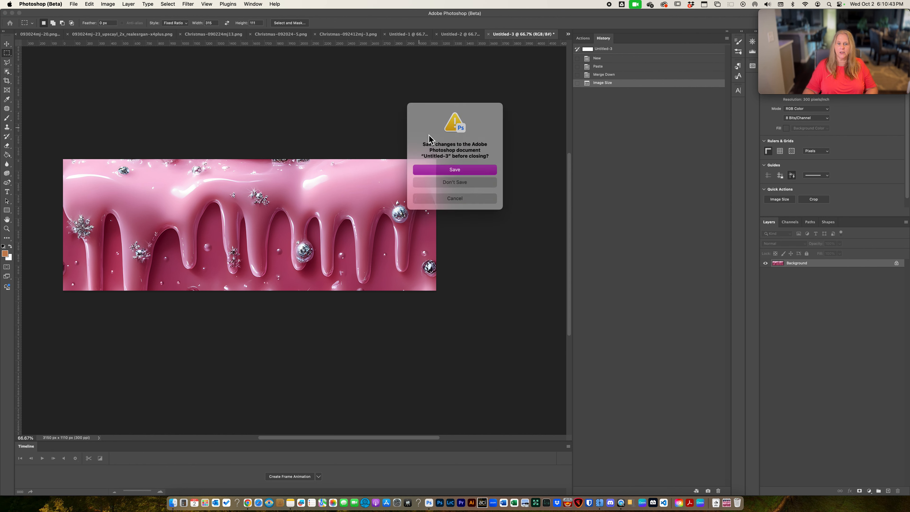
{"action": "left_click", "coordinate": [454, 182]}
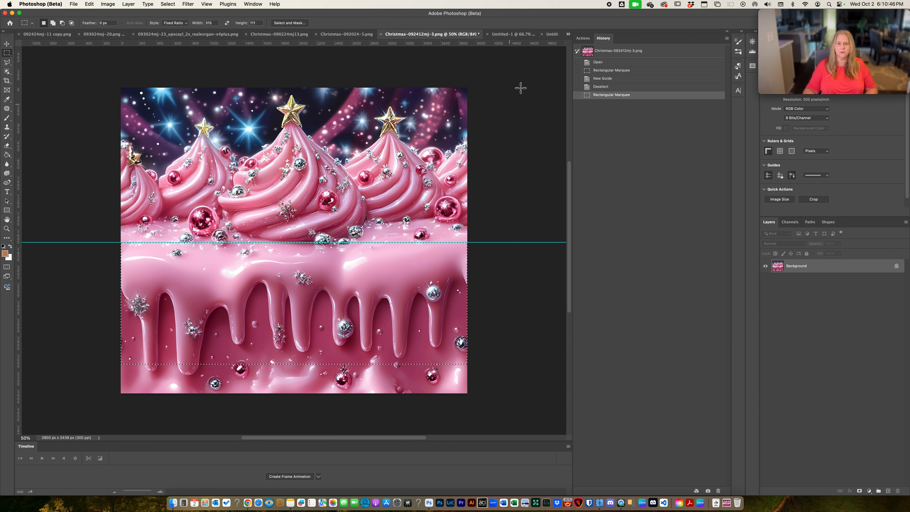
{"action": "left_click", "coordinate": [551, 34]}
{"action": "key", "text": "super+w"}
{"action": "left_click", "coordinate": [479, 182]}
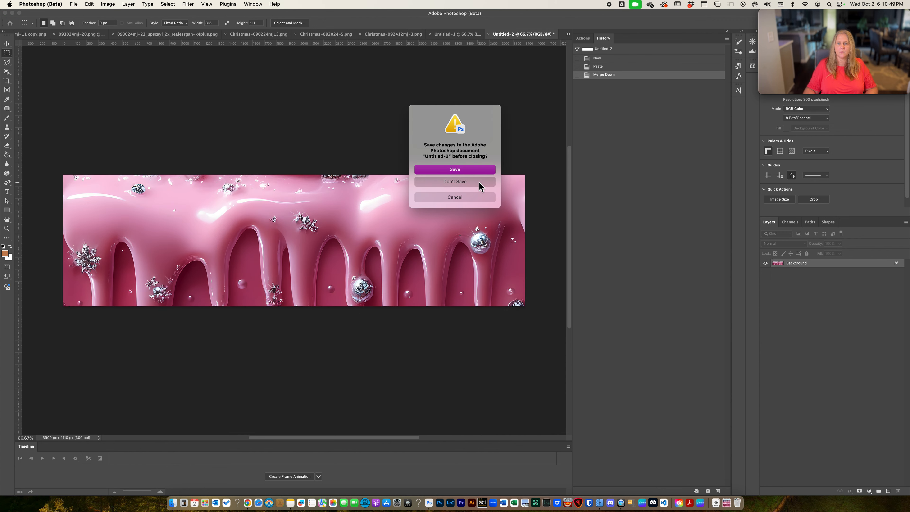
{"action": "key", "text": "super+w"}
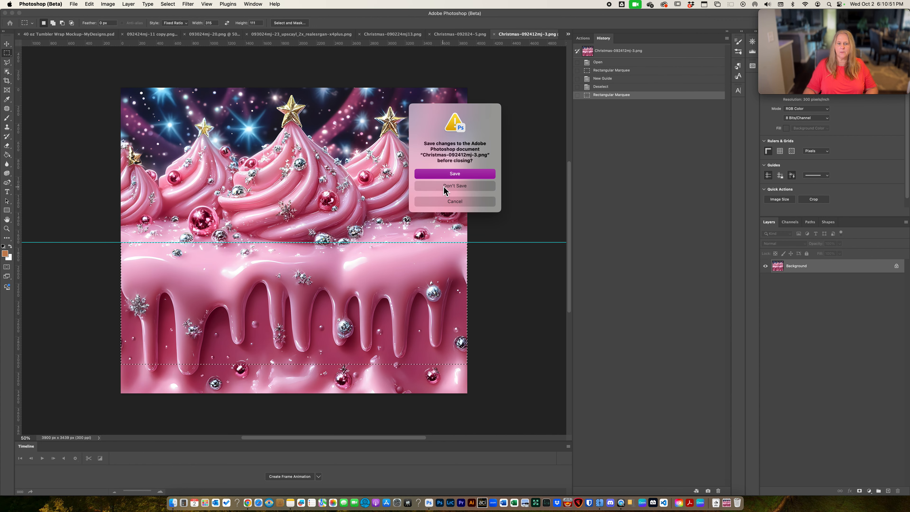
{"action": "left_click", "coordinate": [443, 185]}
{"action": "key", "text": "super+w"}
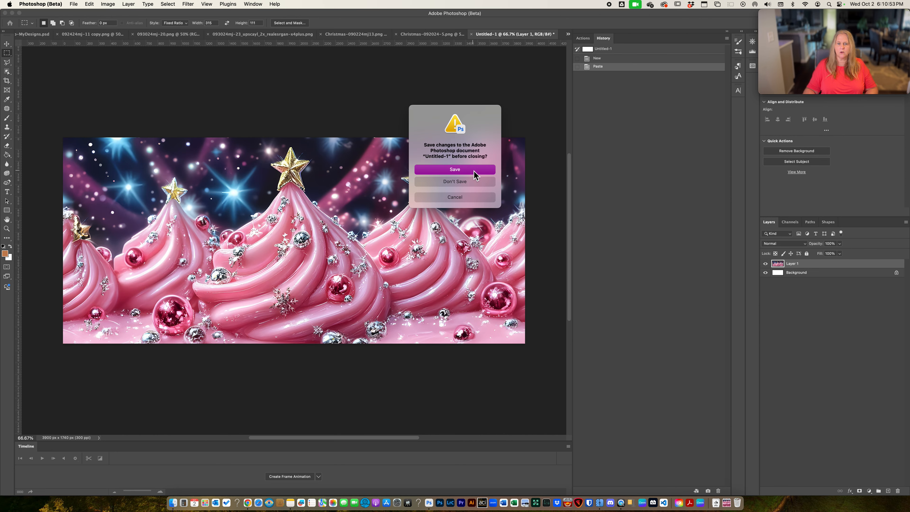
{"action": "left_click", "coordinate": [465, 182]}
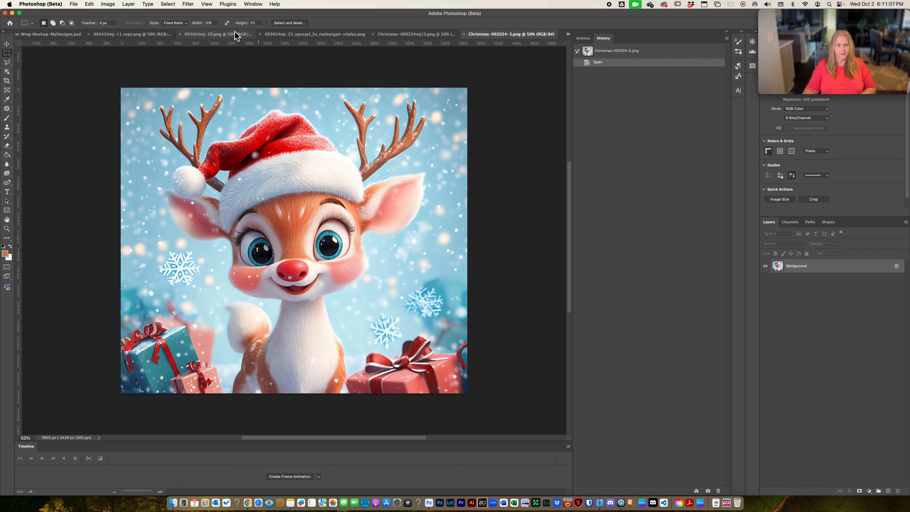
Set the rectangular marquee's fixed ratio to 390 by 174 and select the full-width upper part of the reindeer image.
{"action": "left_click", "coordinate": [211, 22]}
{"action": "type", "text": "390"}
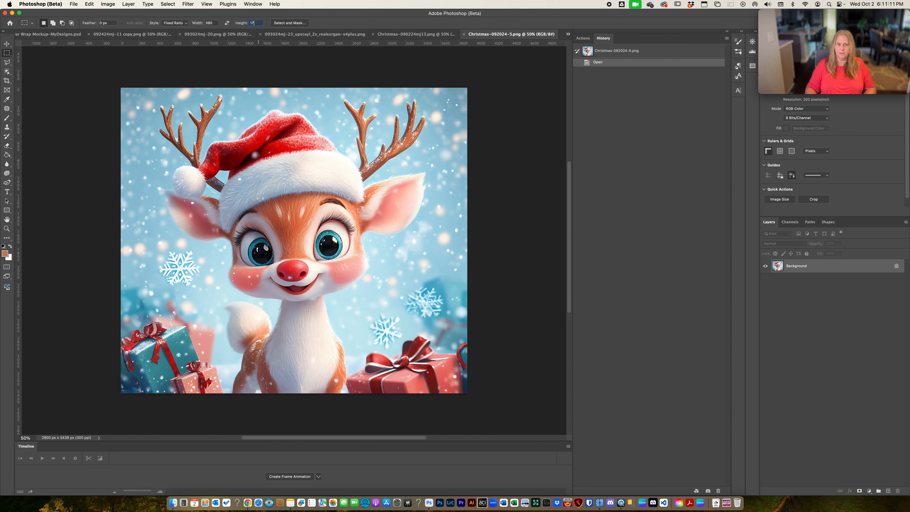
{"action": "type", "text": "174"}
{"action": "left_click_drag", "start_coordinate": [121, 87], "coordinate": [533, 303]}
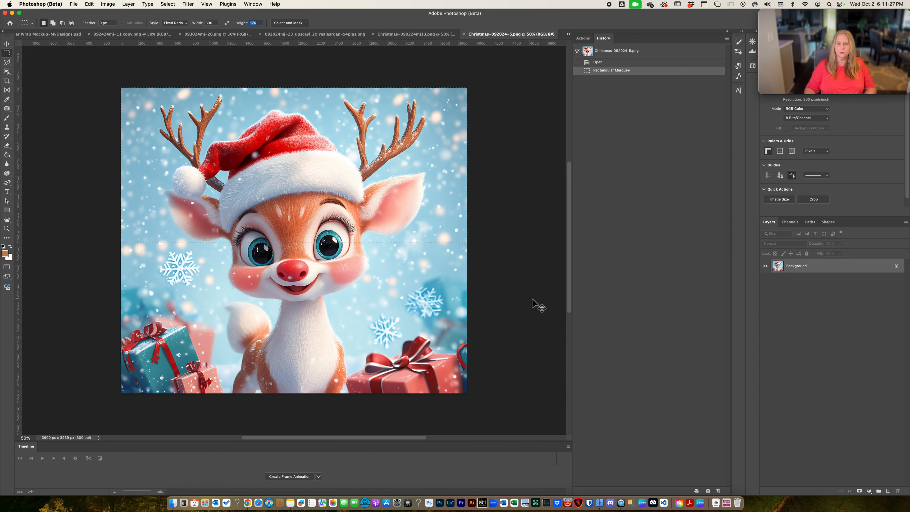
Switch to Chrome to view the snowman brick-wall image in Midjourney's editor, and return to Photoshop.
{"action": "key", "text": "super+Tab"}
{"action": "key", "text": "super+Tab"}
{"action": "key", "text": "super+Tab"}
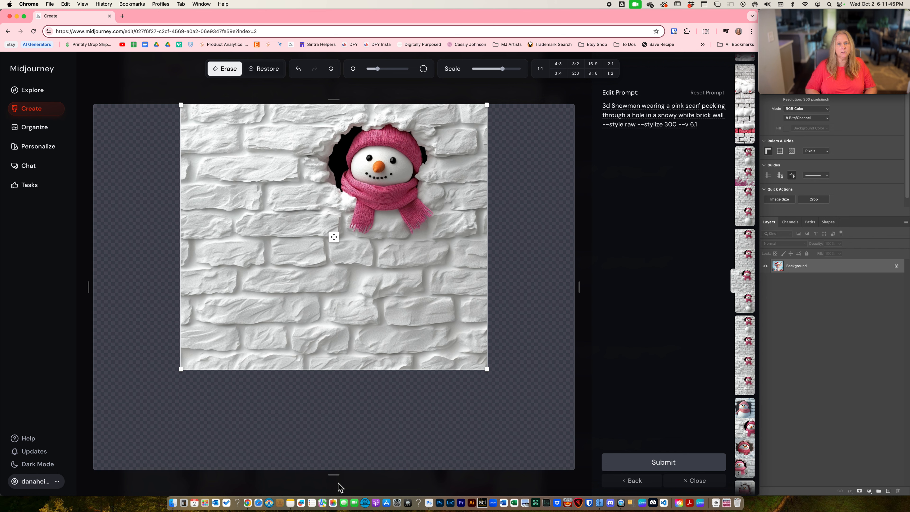
{"action": "key", "text": "super+Tab"}
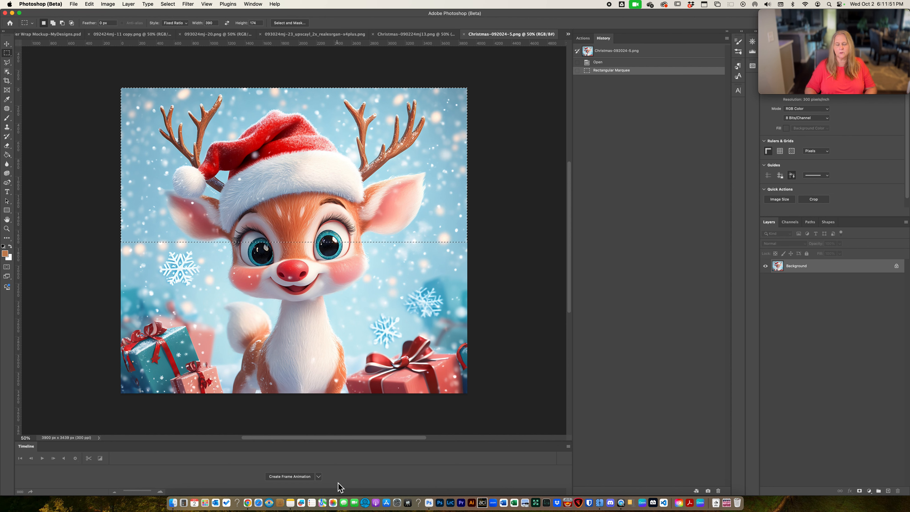
Close the reindeer image and select the full-width upper part of the Santa image at the 390:174 ratio.
{"action": "key", "text": "super+w"}
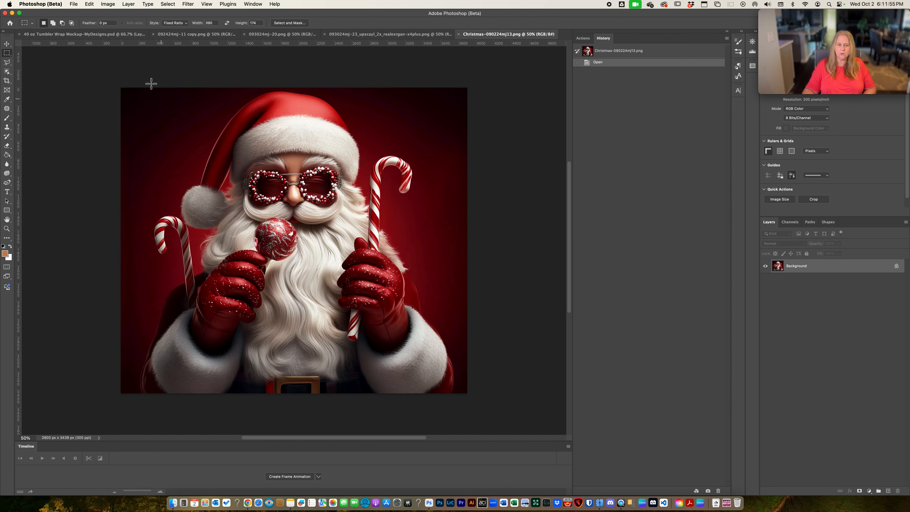
{"action": "left_click_drag", "start_coordinate": [123, 81], "coordinate": [512, 268]}
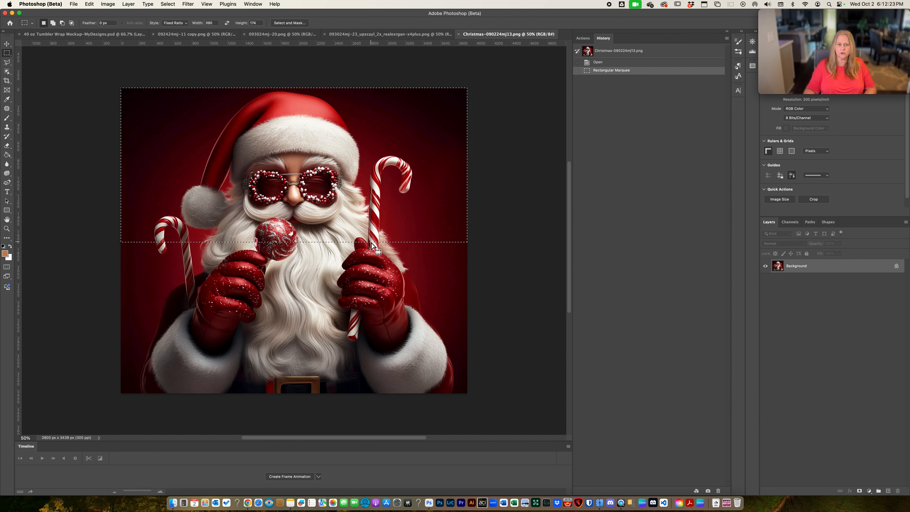
Close the Santa image and position a full-width 390:174 selection over the lettering in the Faith Over Fear image.
{"action": "key", "text": "super+w"}
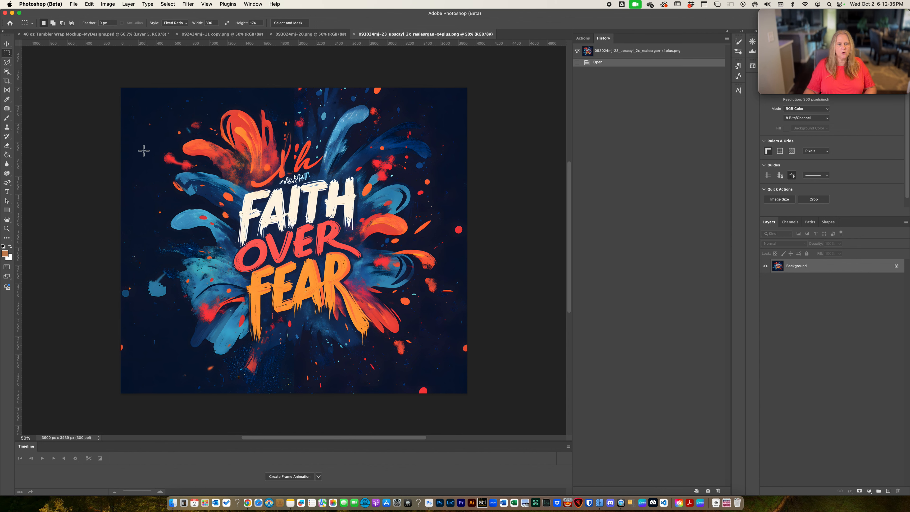
{"action": "left_click_drag", "start_coordinate": [123, 157], "coordinate": [596, 338]}
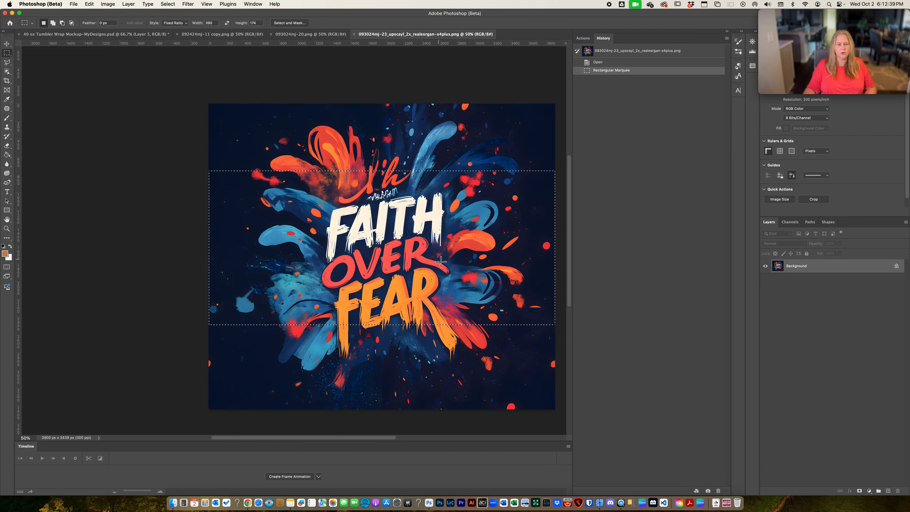
{"action": "left_click_drag", "start_coordinate": [380, 251], "coordinate": [380, 268]}
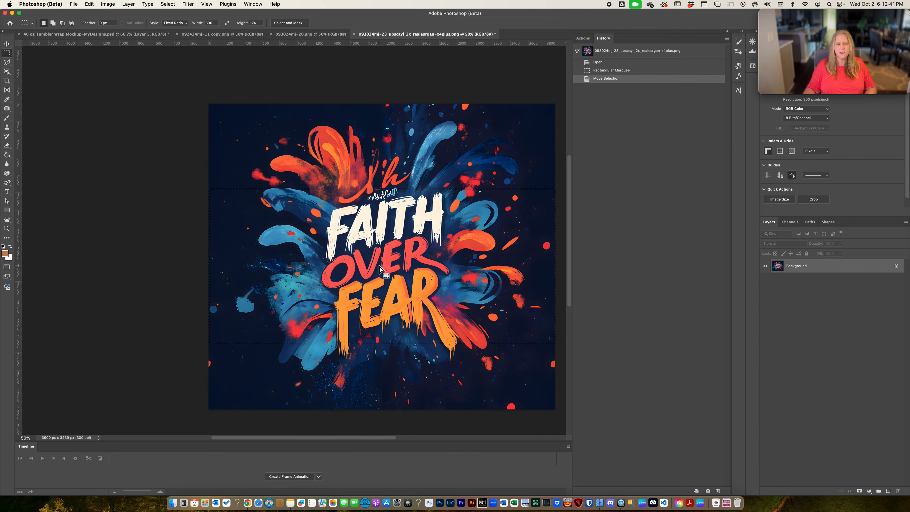
{"action": "scroll", "coordinate": [381, 268], "scroll_direction": "right", "scroll_amount": 2}
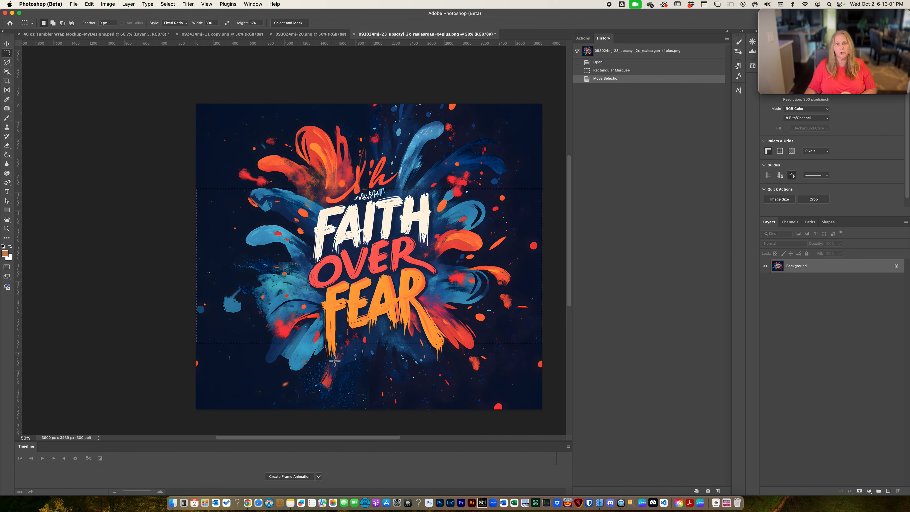
Unlock the background layer and copy the full-width band above the FAITH lettering, using the Normal marquee style.
{"action": "left_click", "coordinate": [897, 267]}
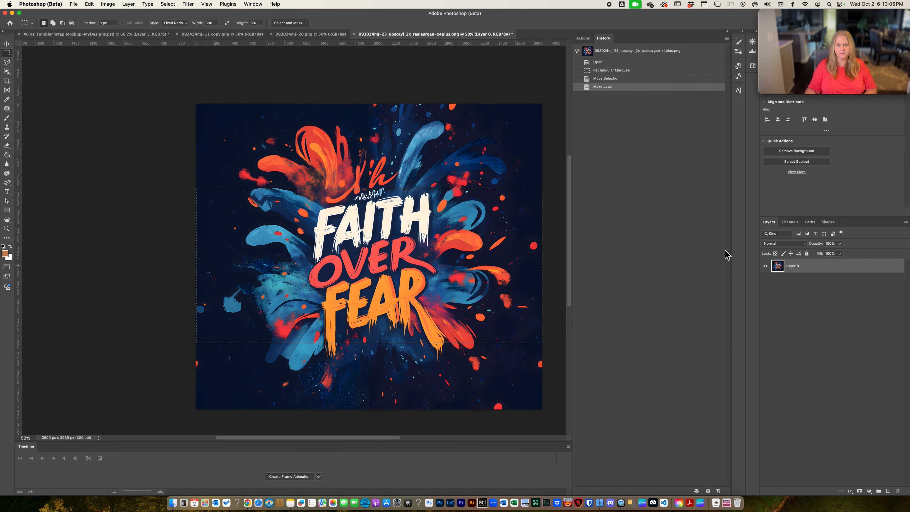
{"action": "left_click", "coordinate": [181, 23]}
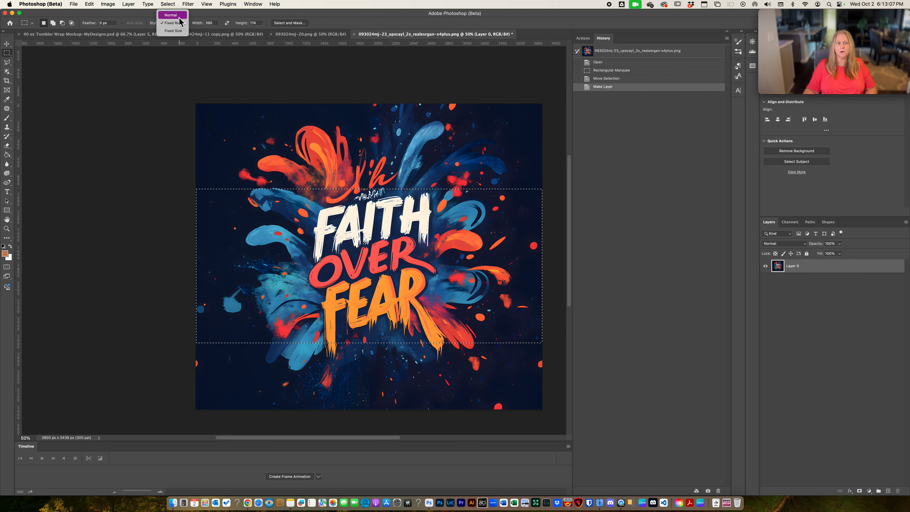
{"action": "left_click", "coordinate": [171, 15]}
{"action": "left_click_drag", "start_coordinate": [196, 104], "coordinate": [545, 187]}
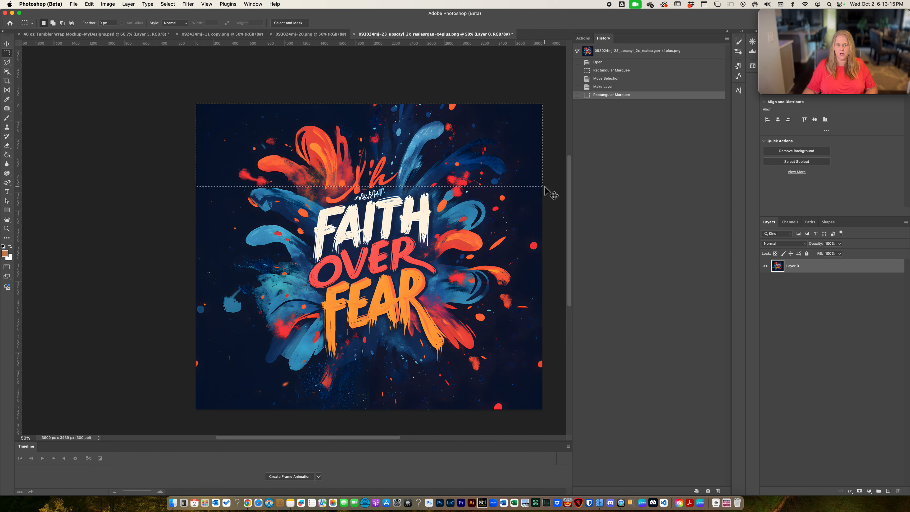
{"action": "left_click", "coordinate": [391, 363]}
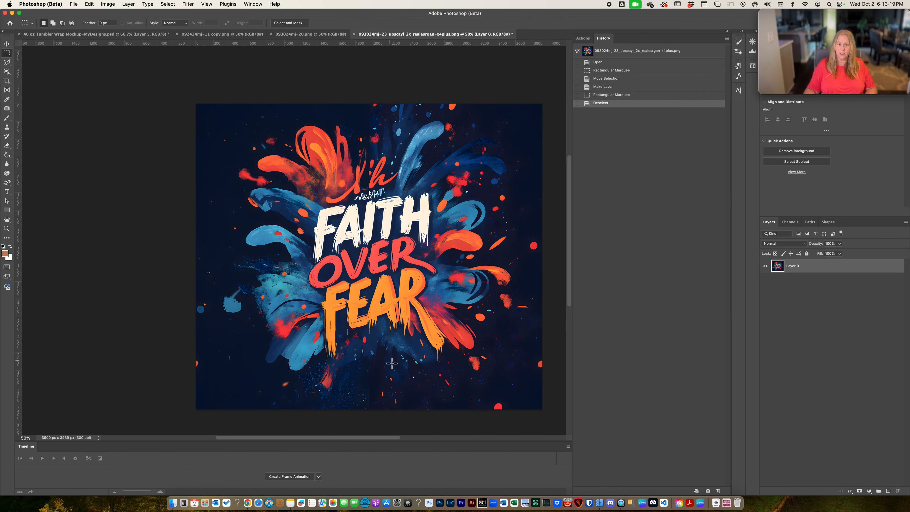
Extend the canvas below the artwork with the Crop tool to a height of about 4538 px.
{"action": "key", "text": "c"}
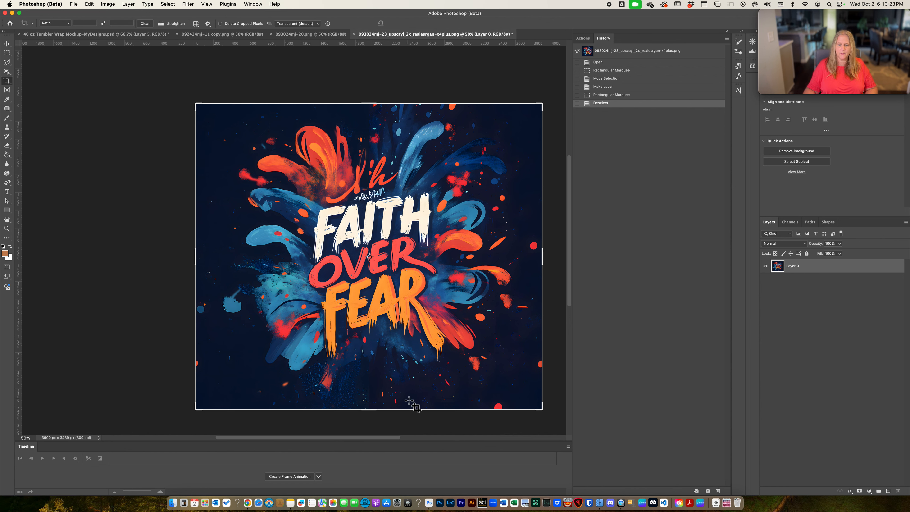
{"action": "mouse_move", "coordinate": [373, 409]}
{"action": "left_mouse_down"}
{"action": "mouse_move", "coordinate": [371, 446]}
{"action": "mouse_move", "coordinate": [373, 418]}
{"action": "left_mouse_up"}
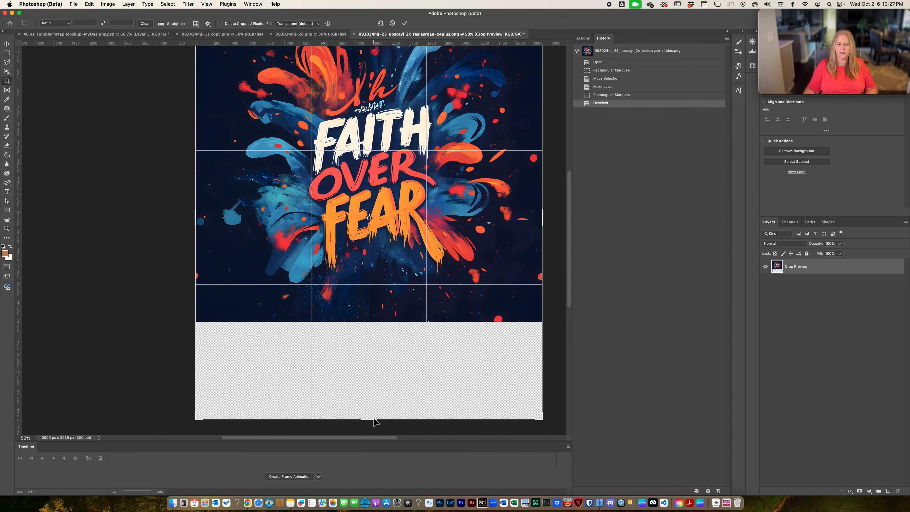
{"action": "key", "text": "Return"}
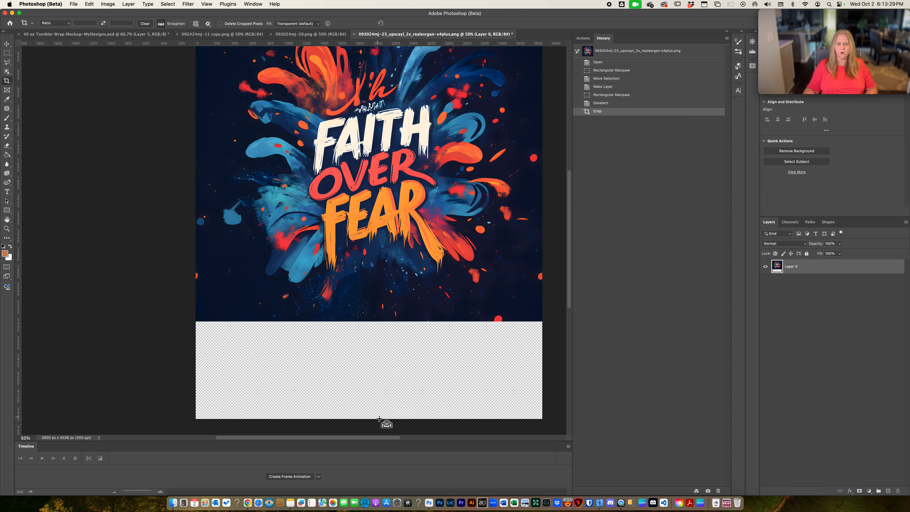
Paste the copied band, flip it vertically and move it to the bottom of the empty canvas area.
{"action": "key", "text": "super+v"}
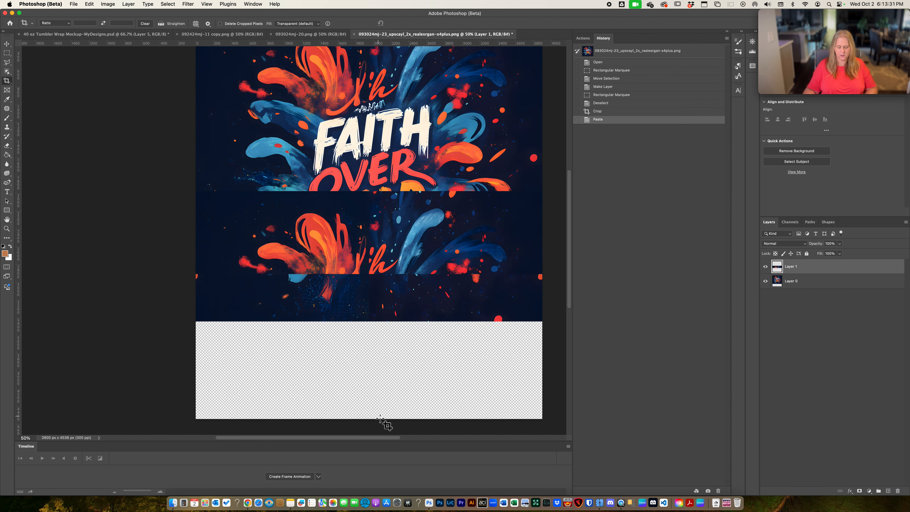
{"action": "key", "text": "super+t"}
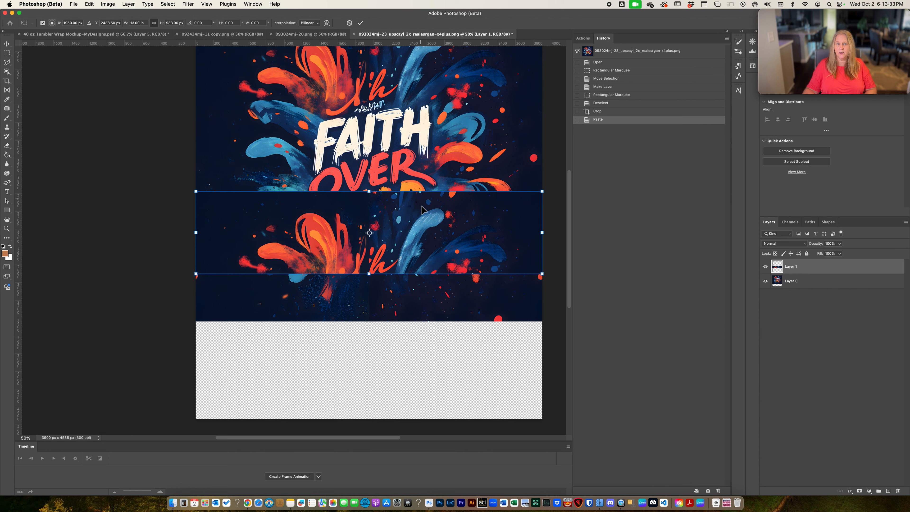
{"action": "right_click", "coordinate": [421, 221]}
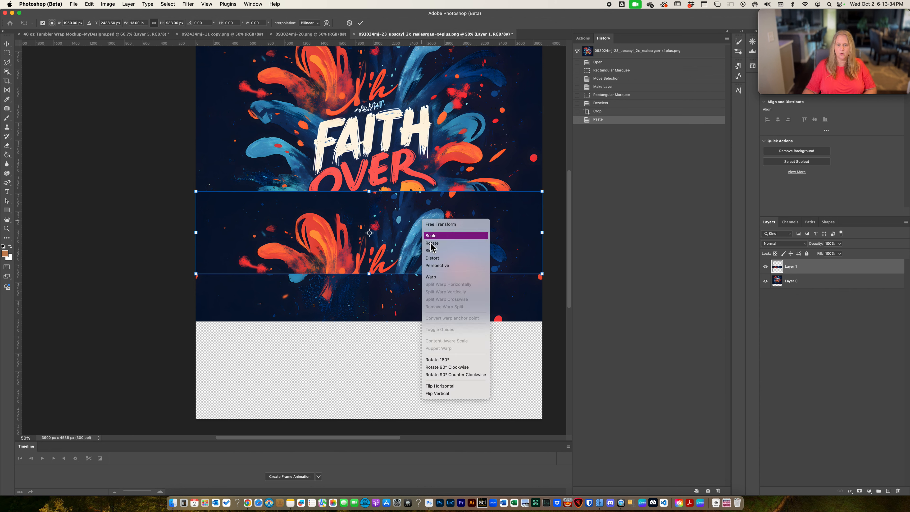
{"action": "left_click", "coordinate": [454, 395]}
{"action": "left_click_drag", "start_coordinate": [455, 243], "coordinate": [458, 385]}
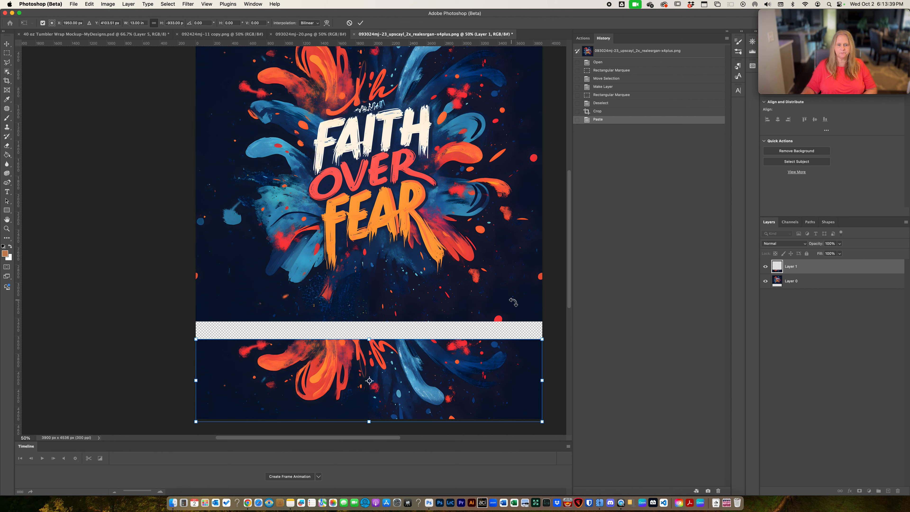
{"action": "key", "text": "c"}
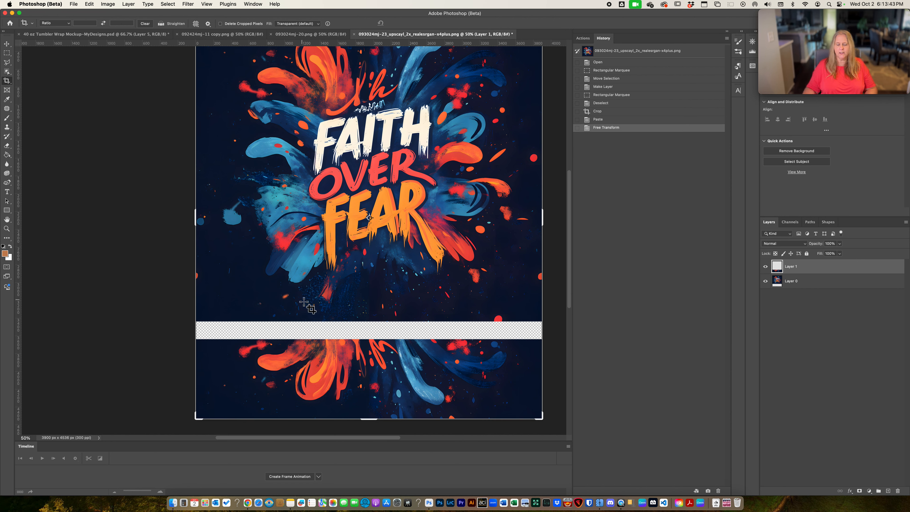
Flip the pasted bottom band vertically once more with Free Transform.
{"action": "key", "text": "super+t"}
{"action": "right_click", "coordinate": [412, 380]}
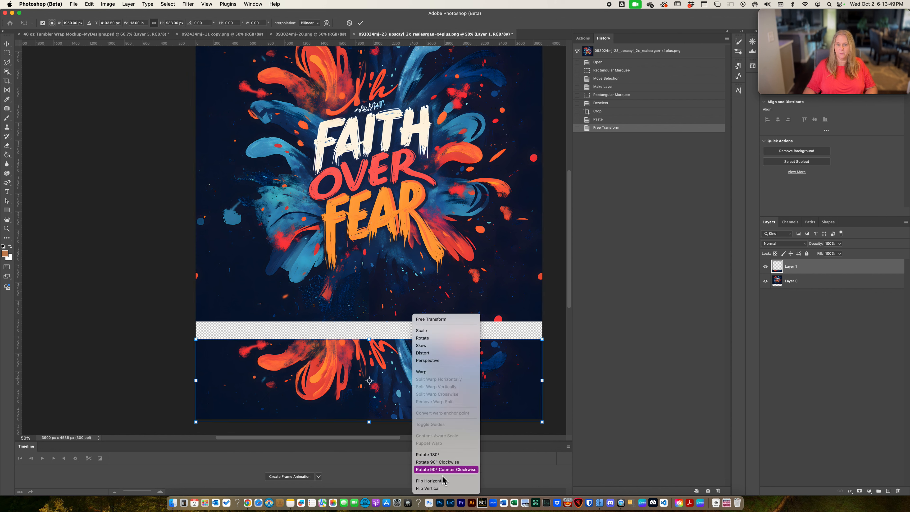
{"action": "left_click", "coordinate": [446, 490]}
{"action": "key", "text": "Return"}
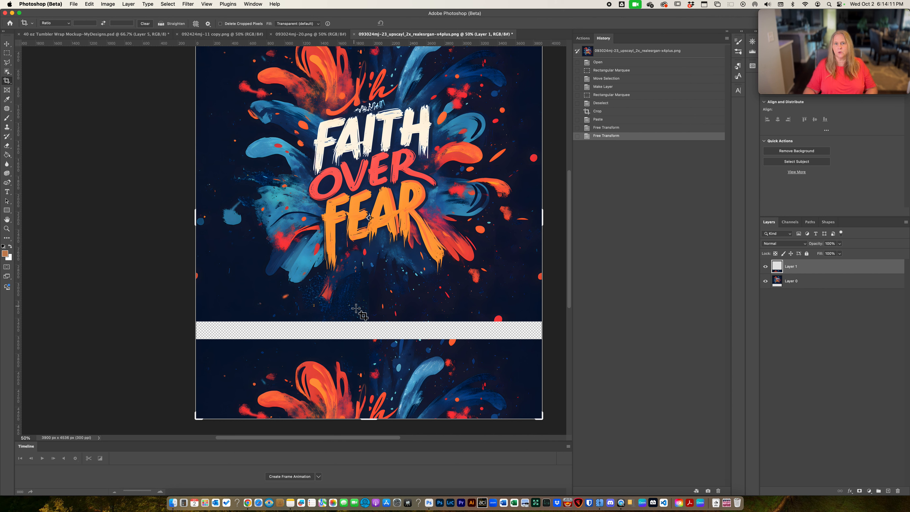
Close the extended FAITH OVER FEAR splatter document without saving its changes.
{"action": "key", "text": "super+w"}
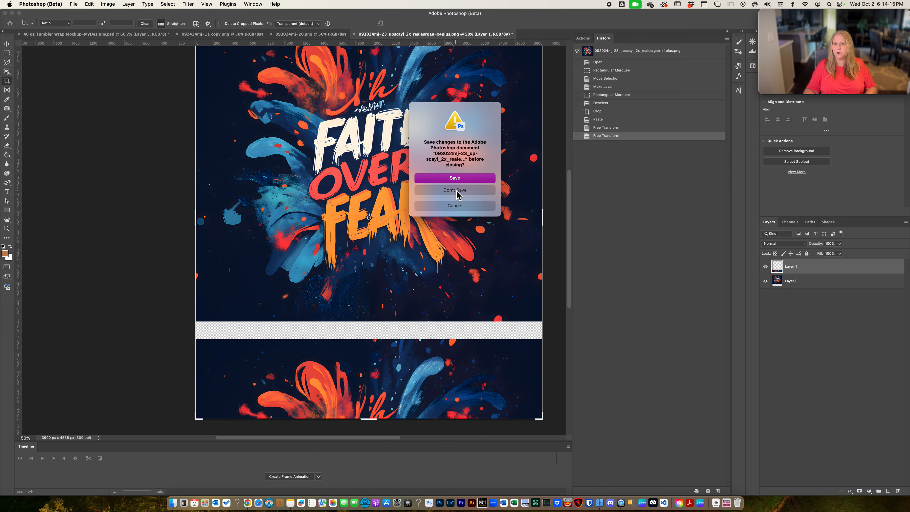
{"action": "left_click", "coordinate": [457, 191]}
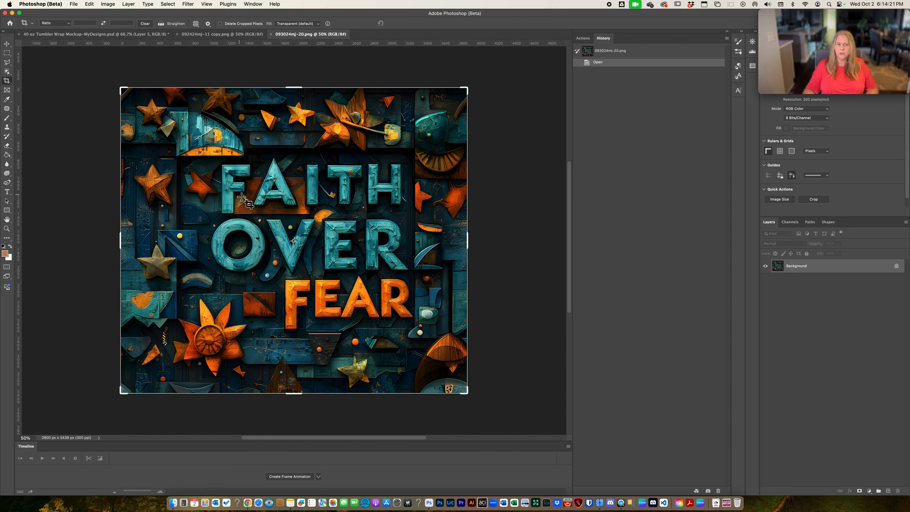
Marquee a full-width area at a fixed 390:174 ratio, shift it up over FAITH OVER, and place a horizontal guide along its lower edge.
{"action": "key", "text": "m"}
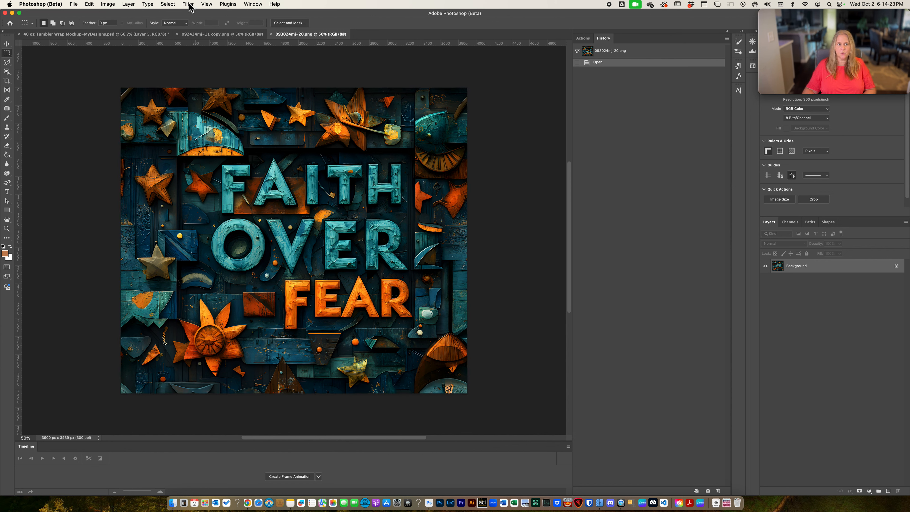
{"action": "left_click", "coordinate": [180, 23]}
{"action": "left_click", "coordinate": [174, 31]}
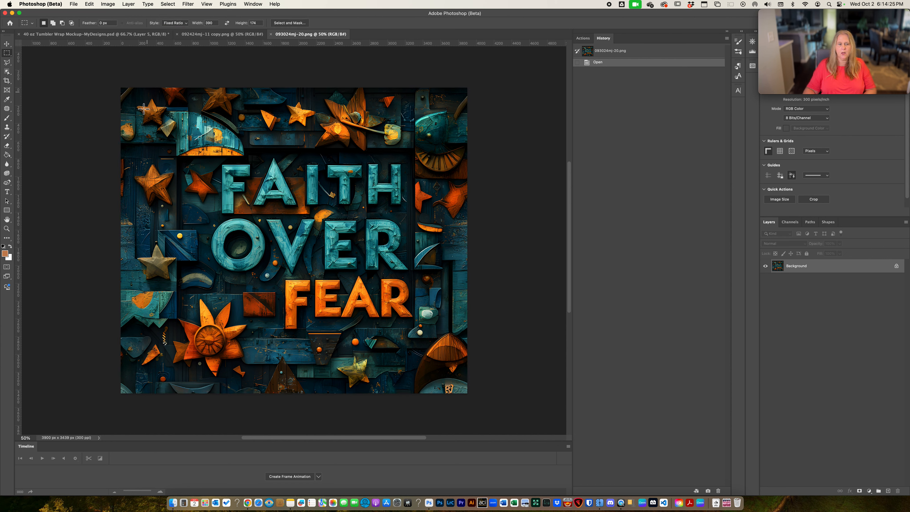
{"action": "left_click_drag", "start_coordinate": [117, 143], "coordinate": [515, 393]}
{"action": "left_click_drag", "start_coordinate": [312, 244], "coordinate": [311, 221]}
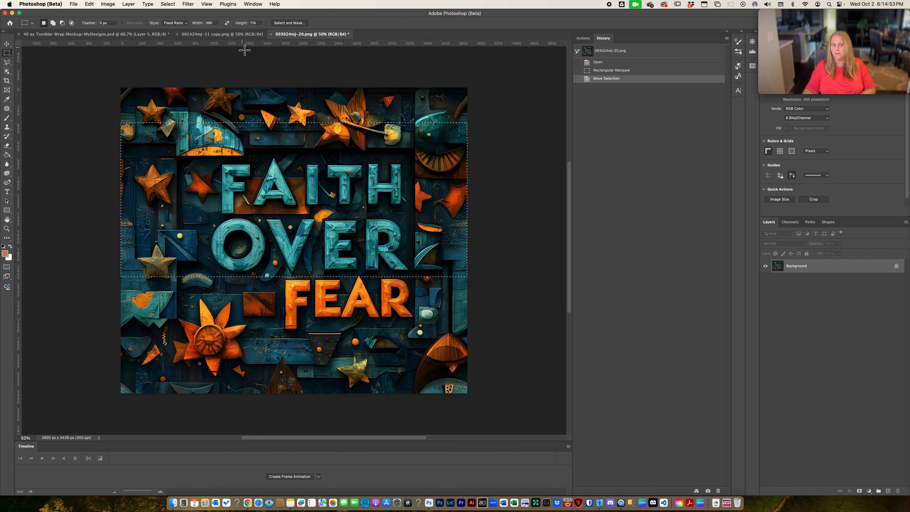
{"action": "left_click_drag", "start_coordinate": [241, 44], "coordinate": [254, 282]}
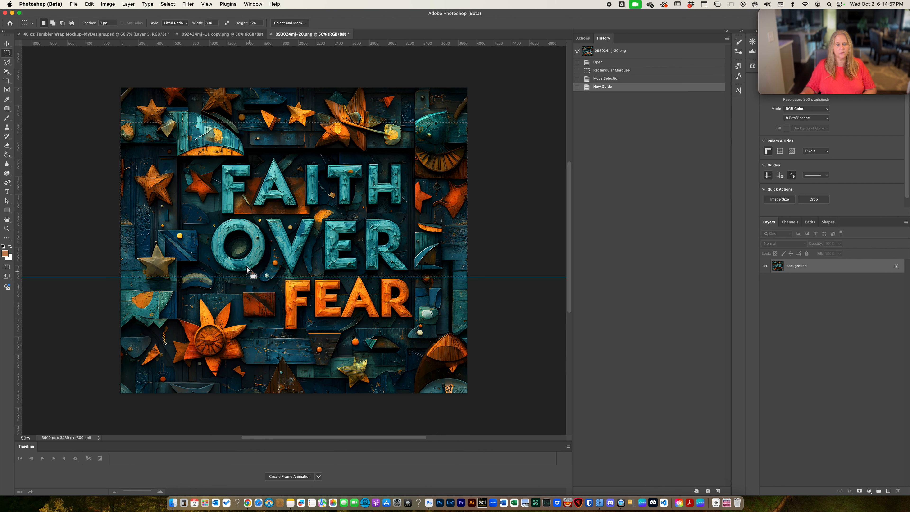
Set the marquee's fixed ratio to 315:111 and select the lower section from the guide down to the image's bottom edge.
{"action": "left_click_drag", "start_coordinate": [205, 24], "coordinate": [228, 27]}
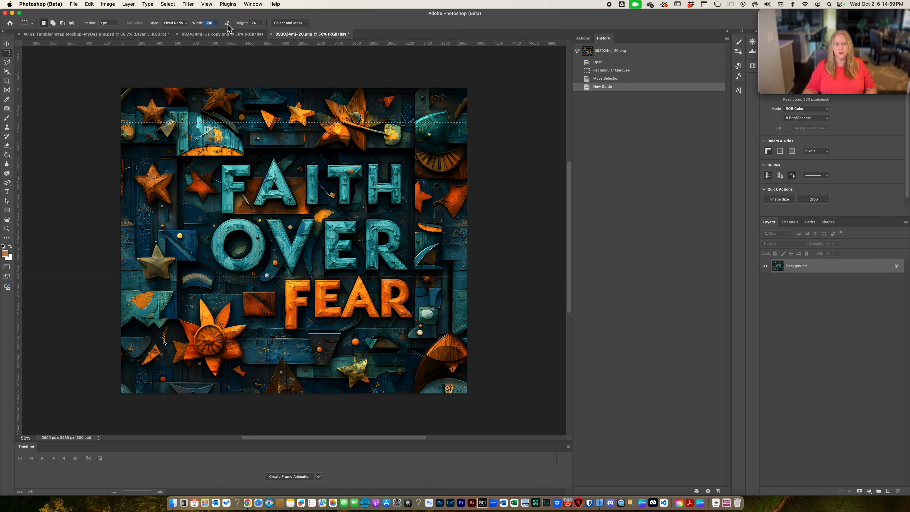
{"action": "type", "text": "315"}
{"action": "key", "text": "Tab"}
{"action": "type", "text": "111"}
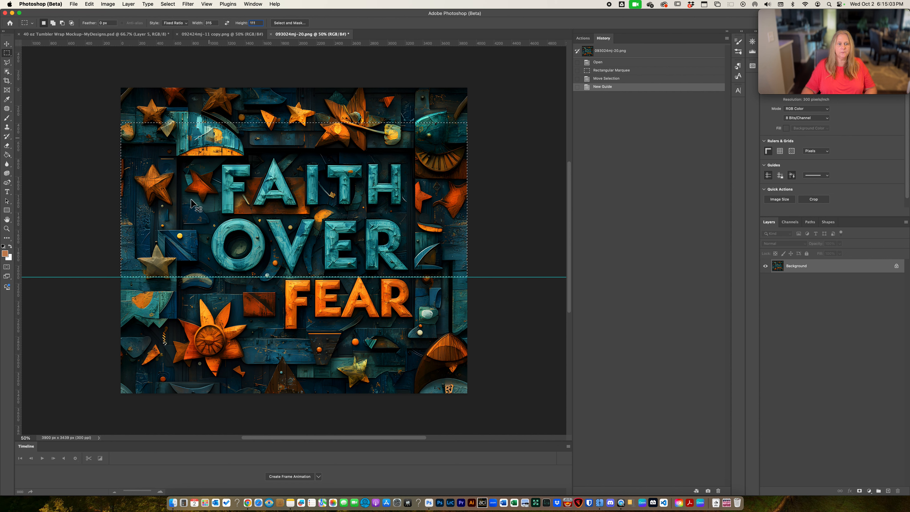
{"action": "left_click", "coordinate": [124, 291]}
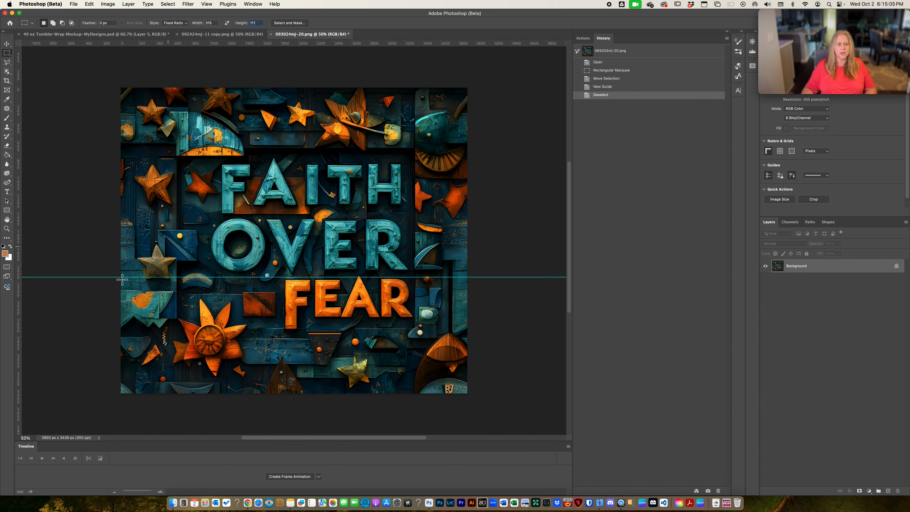
{"action": "left_click_drag", "start_coordinate": [122, 279], "coordinate": [419, 412]}
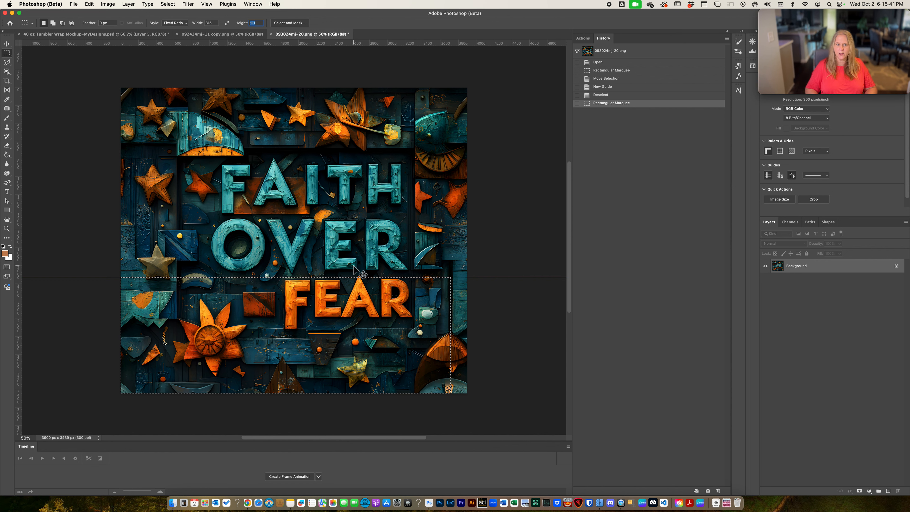
Close the FAITH OVER FEAR document without saving and marquee a full-width 315:111 band across the large pink flower in the floral image.
{"action": "key", "text": "super+w"}
{"action": "left_click", "coordinate": [444, 188]}
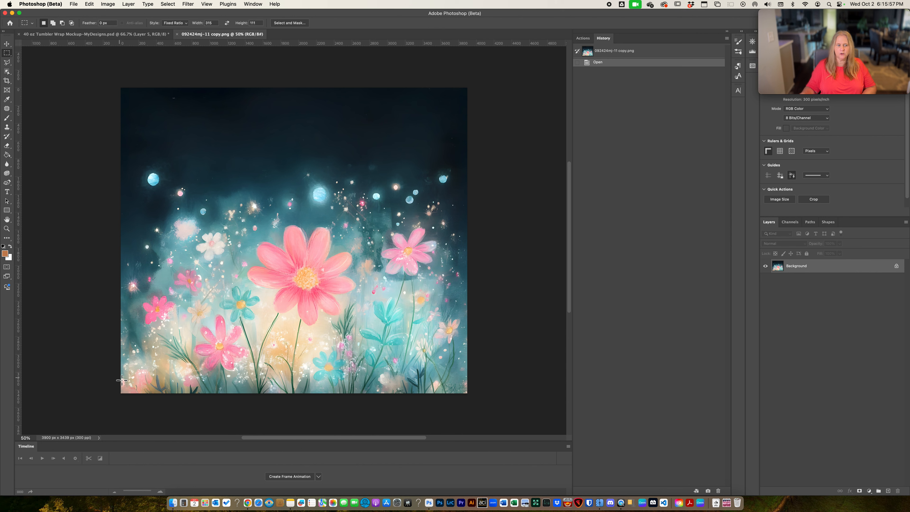
{"action": "left_click_drag", "start_coordinate": [122, 380], "coordinate": [495, 149]}
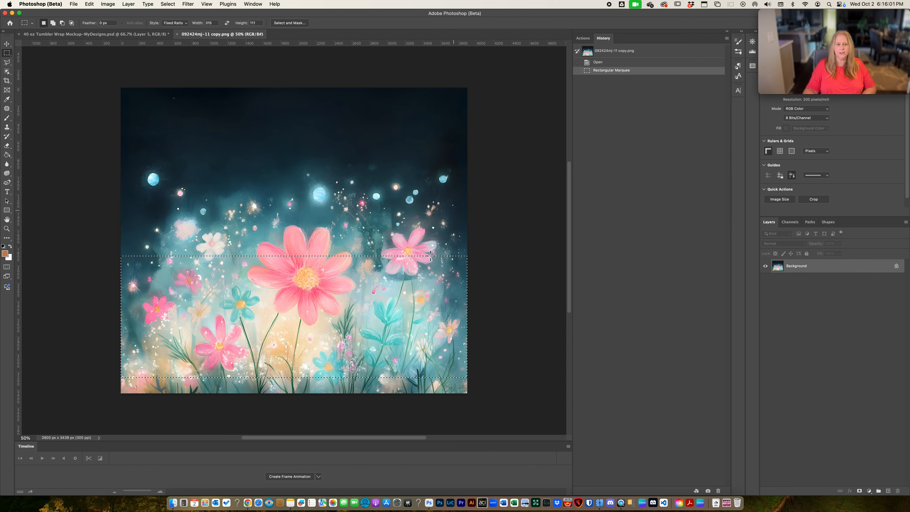
{"action": "left_click_drag", "start_coordinate": [395, 315], "coordinate": [395, 266]}
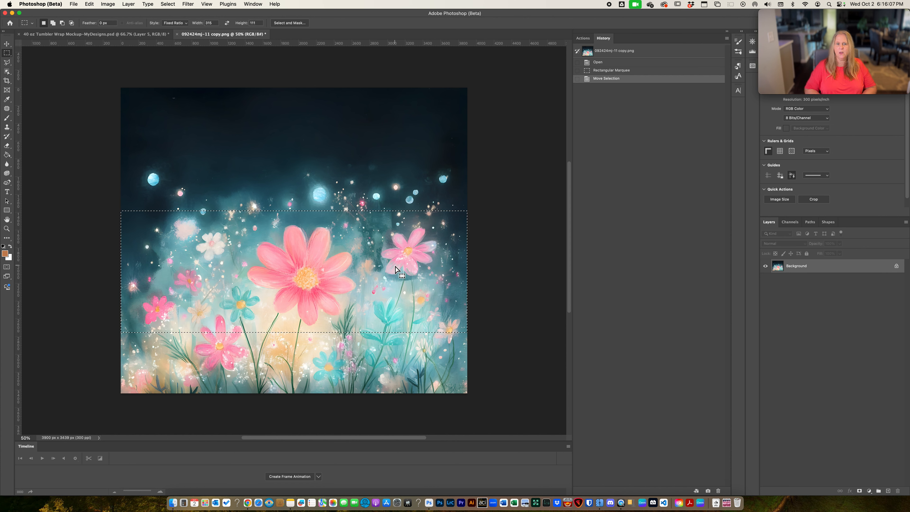